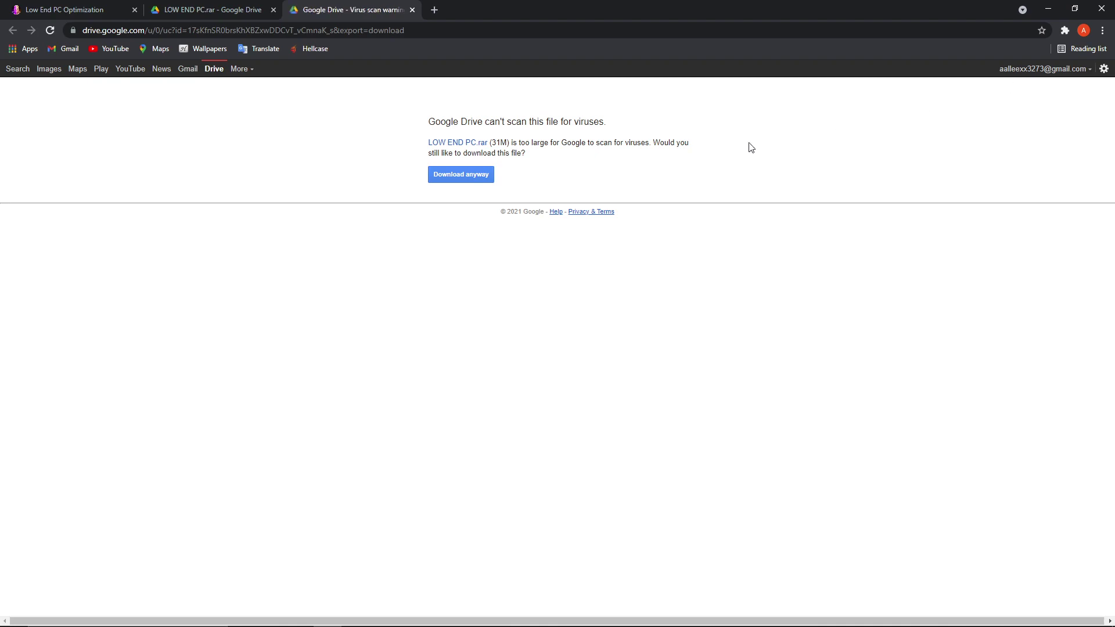
# - Download LOW END PC.rar despite the virus-scan warning, open the downloaded archive and minimize the browser
pyautogui.click(459, 174)
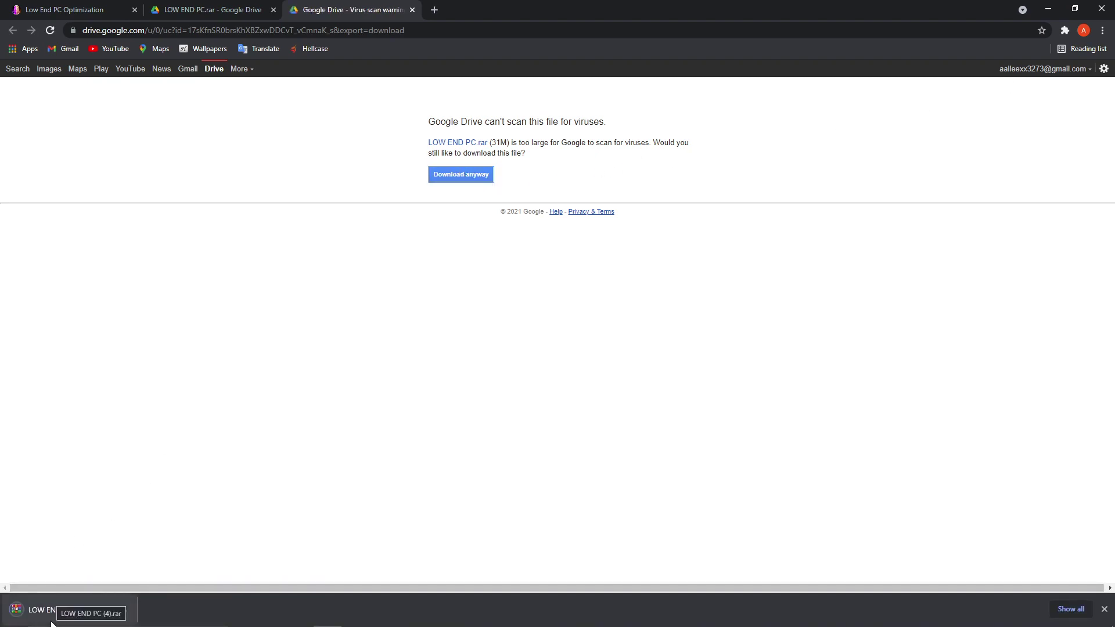
pyautogui.click(123, 609)
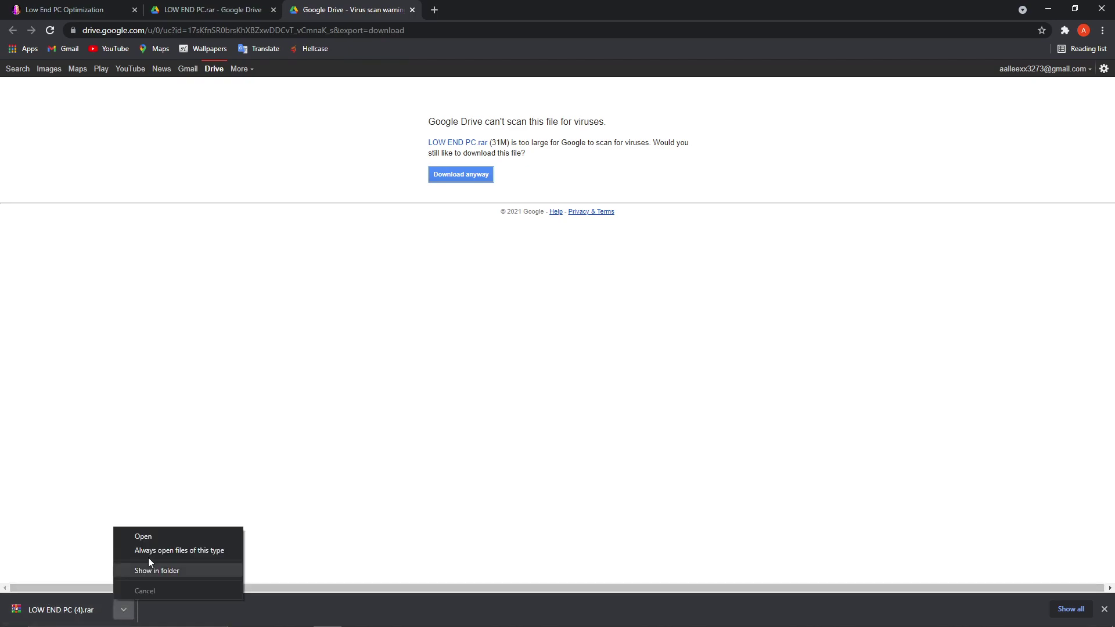
pyautogui.click(144, 537)
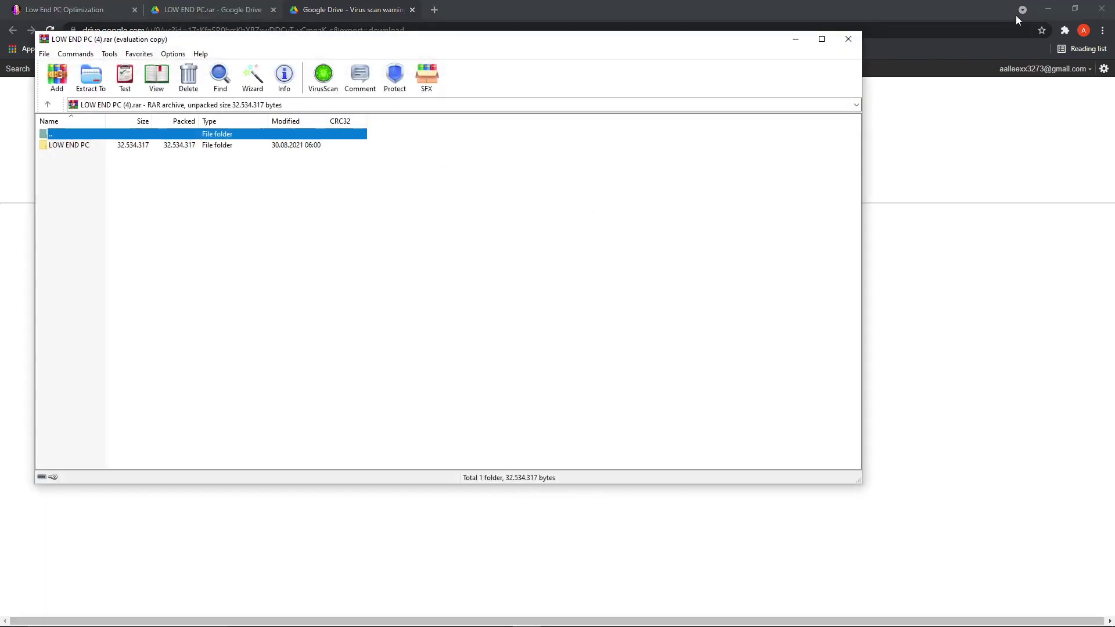
pyautogui.click(1048, 9)
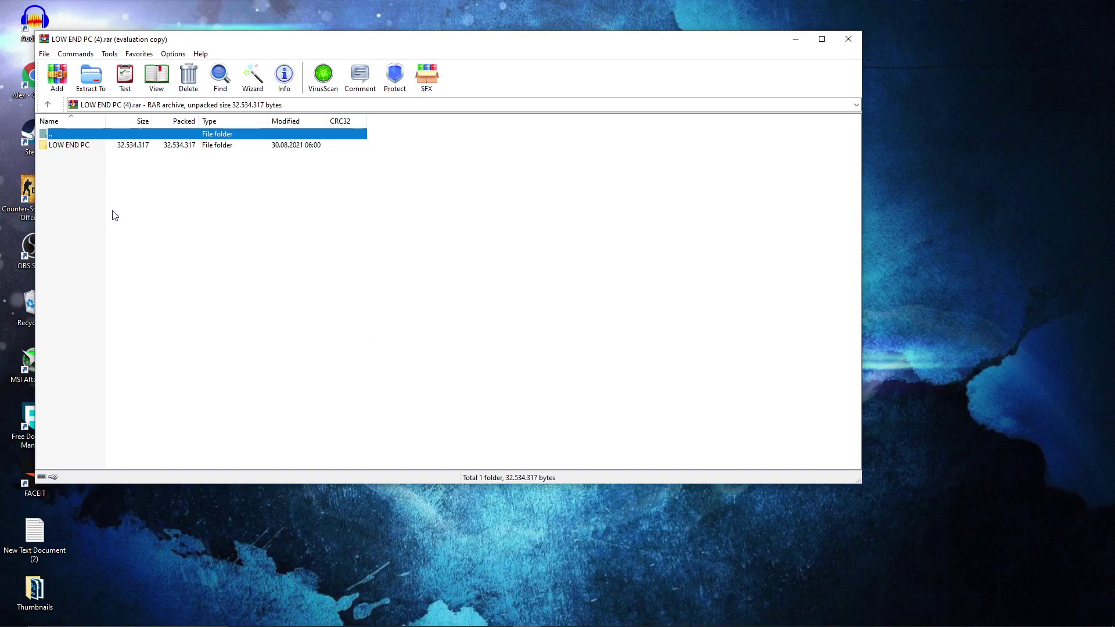
# - Enter the LOW END PC folder inside the archive and select the AMD Radeon Driver folder
pyautogui.click(88, 147)
pyautogui.doubleClick(72, 146)
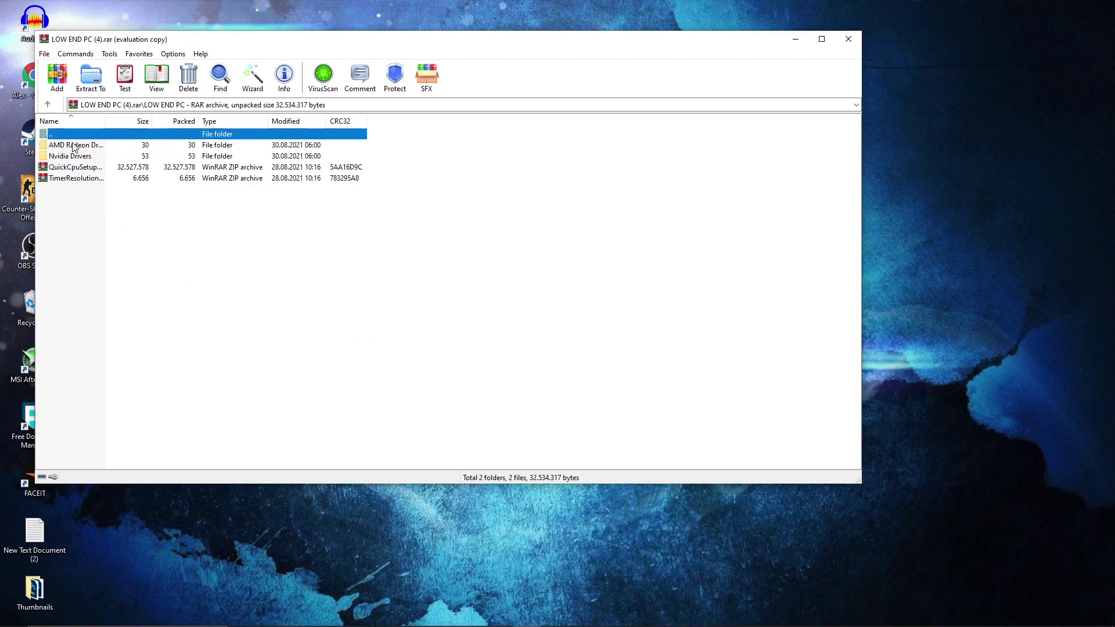
pyautogui.click(74, 146)
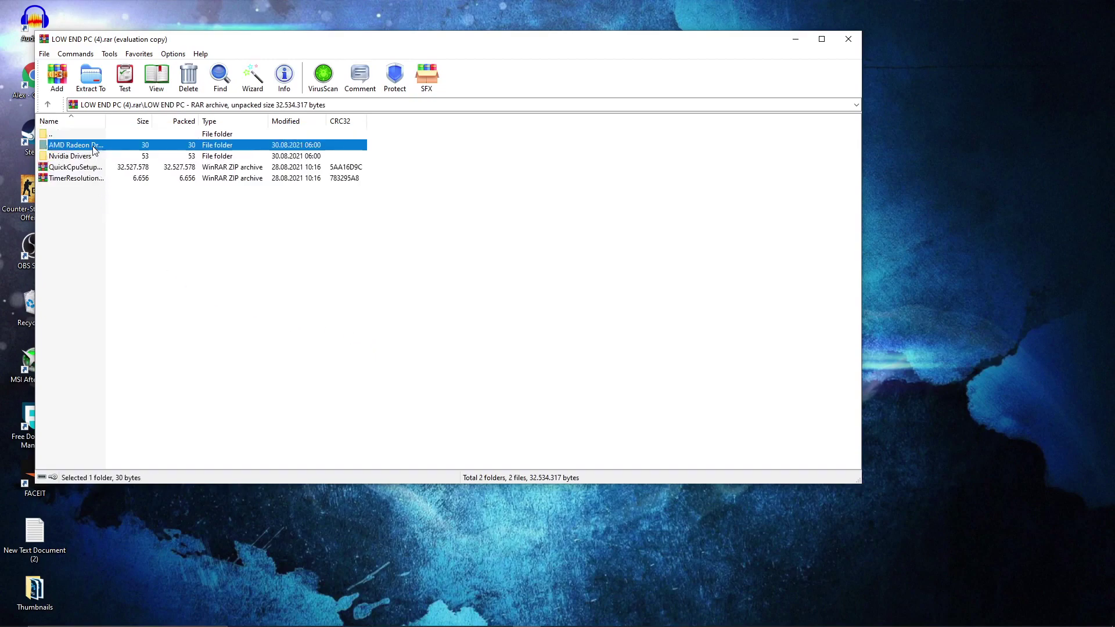
pyautogui.click(84, 158)
pyautogui.click(85, 146)
pyautogui.click(84, 154)
pyautogui.click(86, 147)
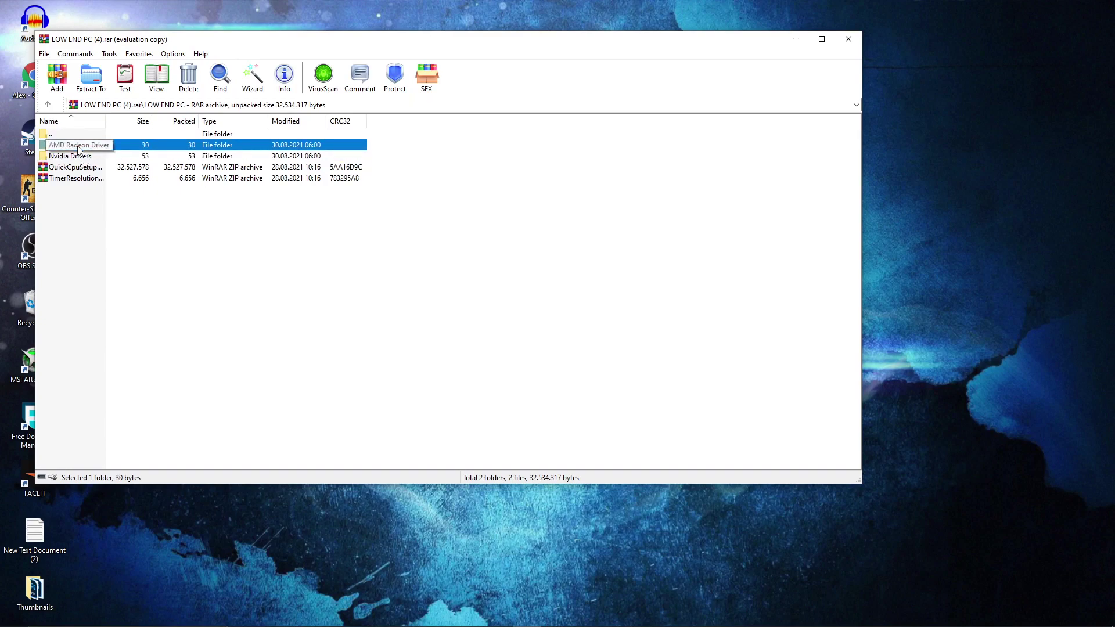
# - Open the text document in the AMD Radeon Driver folder, copy its link and dismiss the document
pyautogui.doubleClick(79, 146)
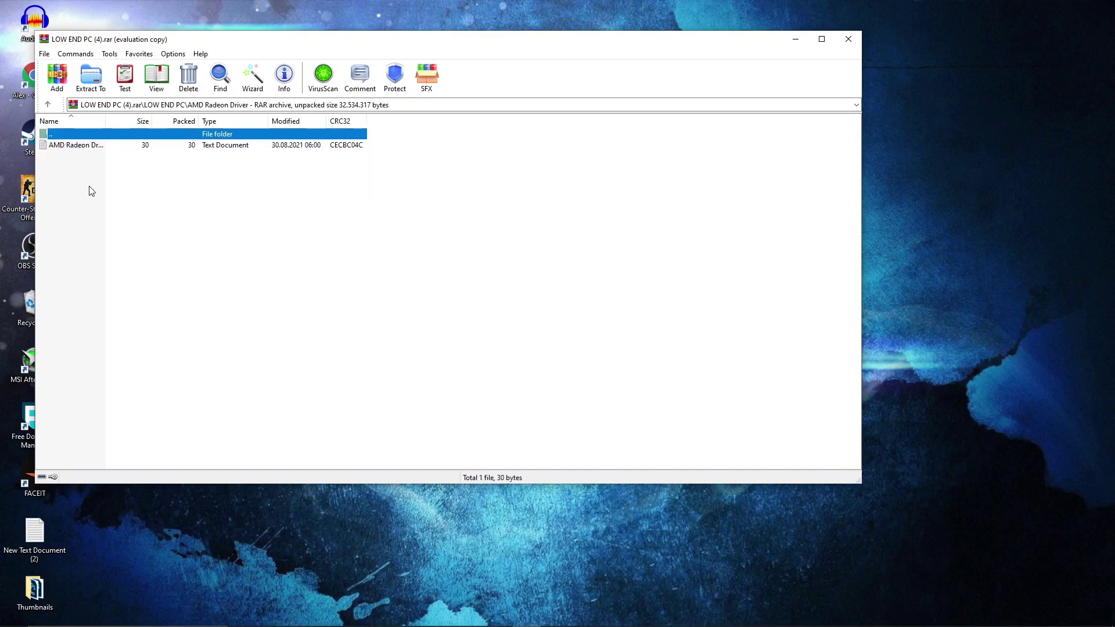
pyautogui.doubleClick(83, 145)
pyautogui.moveTo(701, 48); pyautogui.dragTo(598, 49)
pyautogui.rightClick(598, 49)
pyautogui.click(639, 149)
pyautogui.click(1048, 22)
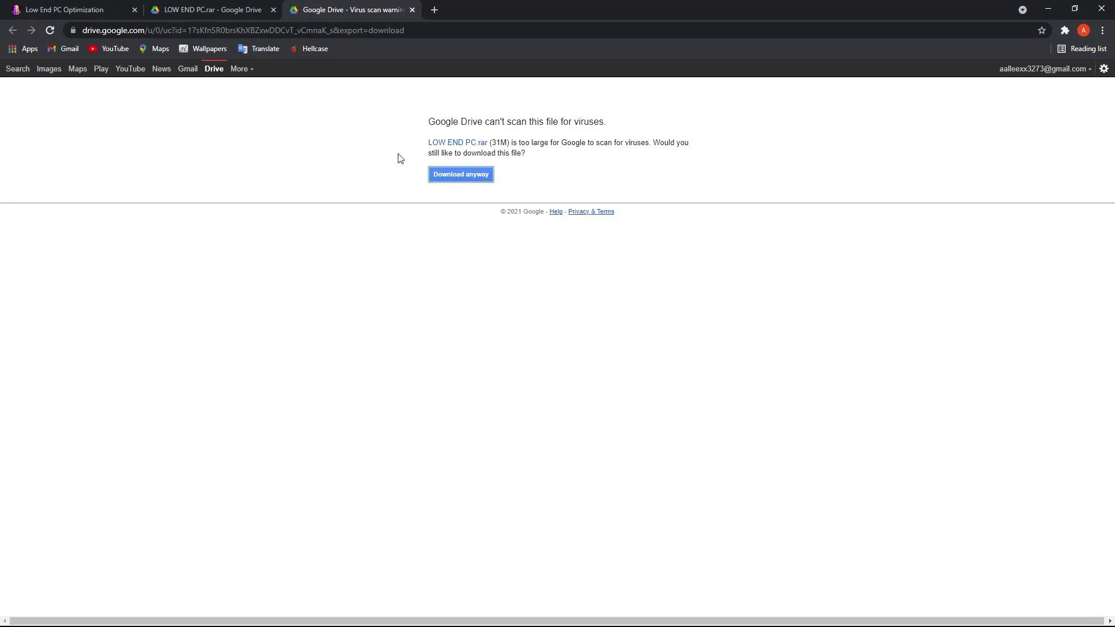
pyautogui.click(434, 9)
pyautogui.rightClick(434, 30)
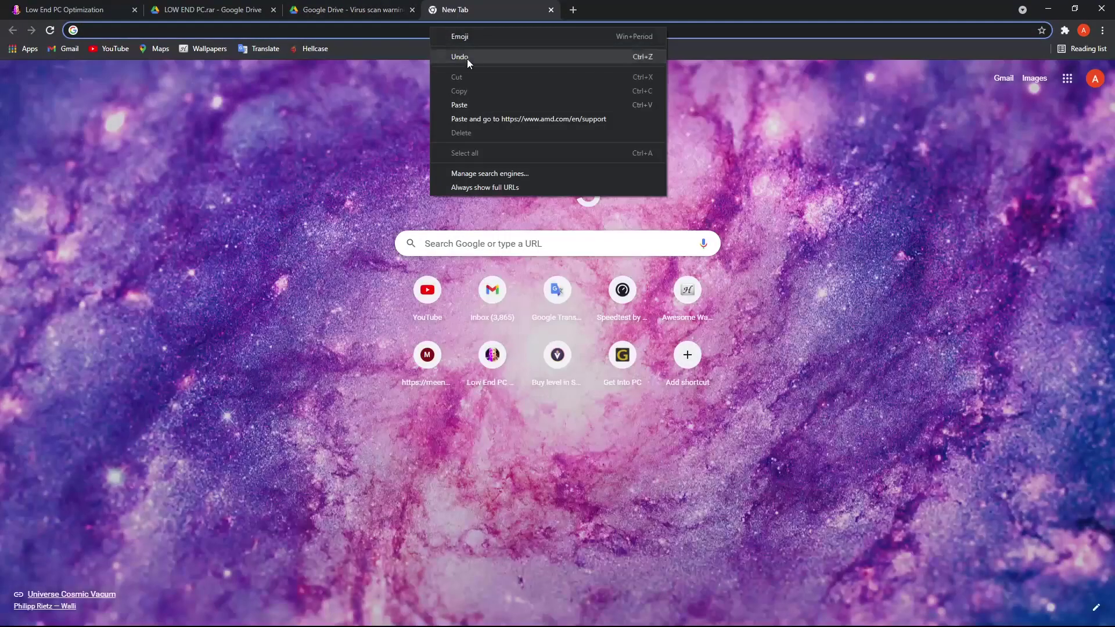
pyautogui.click(484, 119)
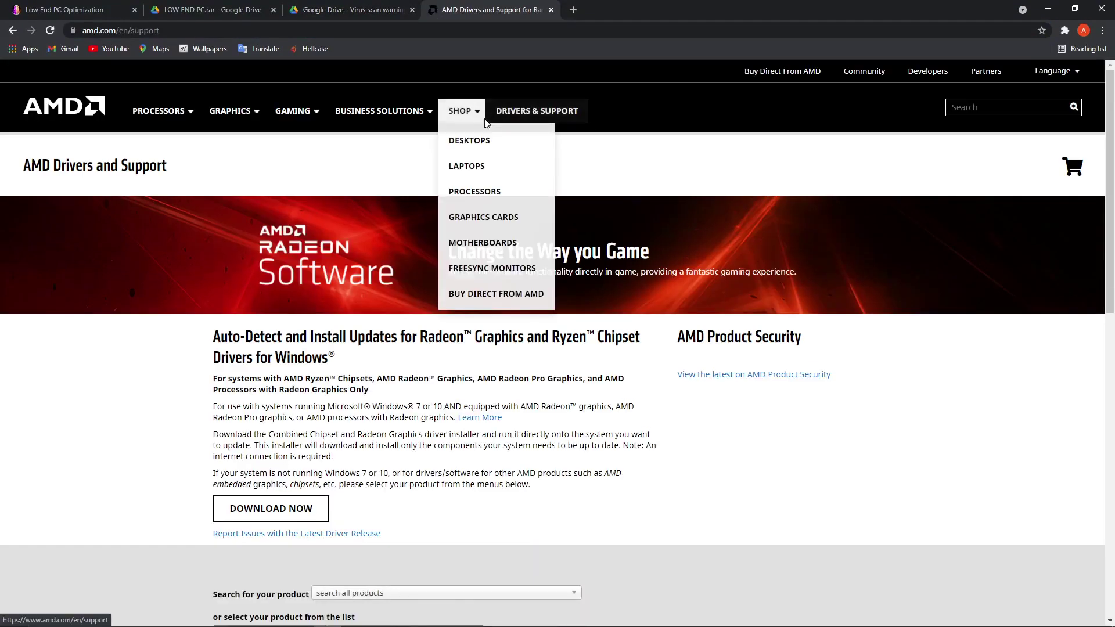
pyautogui.scroll(-4, 765, 364)
pyautogui.scroll(-2, 765, 364)
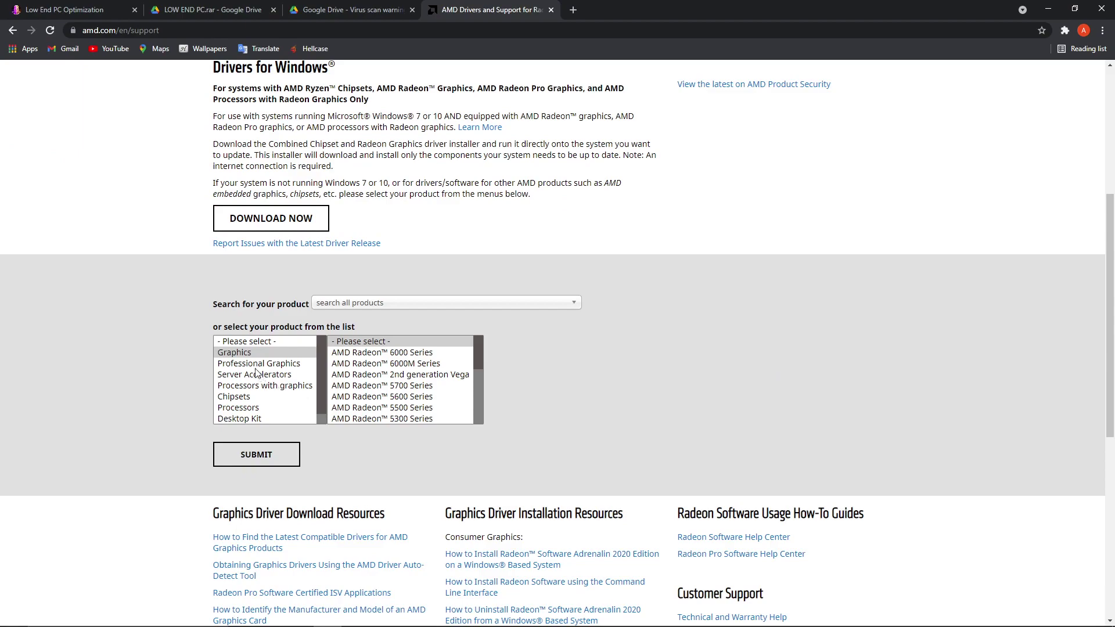
pyautogui.scroll(-5, 398, 374)
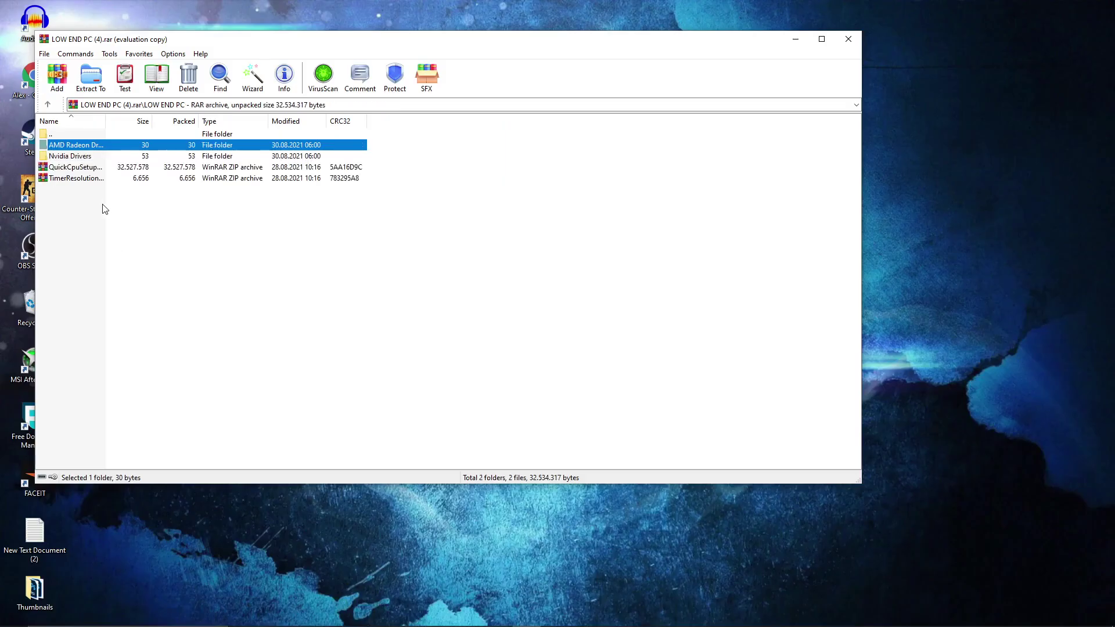
# - Open Nvidia Driver.txt from the archive's Nvidia Drivers folder, copy its download link and close the document
pyautogui.click(93, 156)
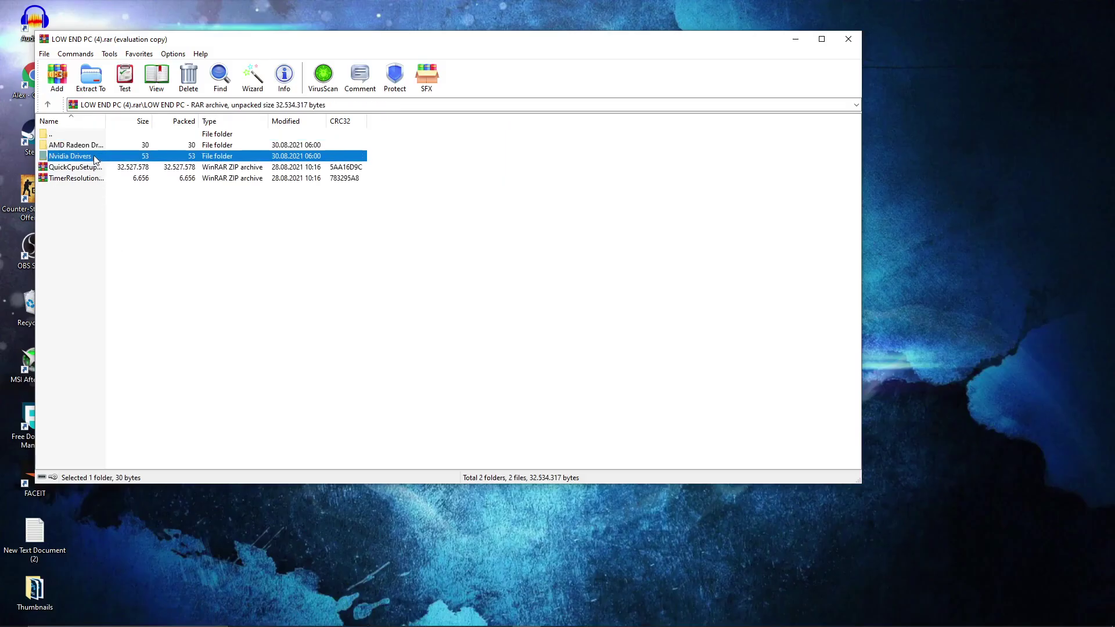
pyautogui.doubleClick(70, 156)
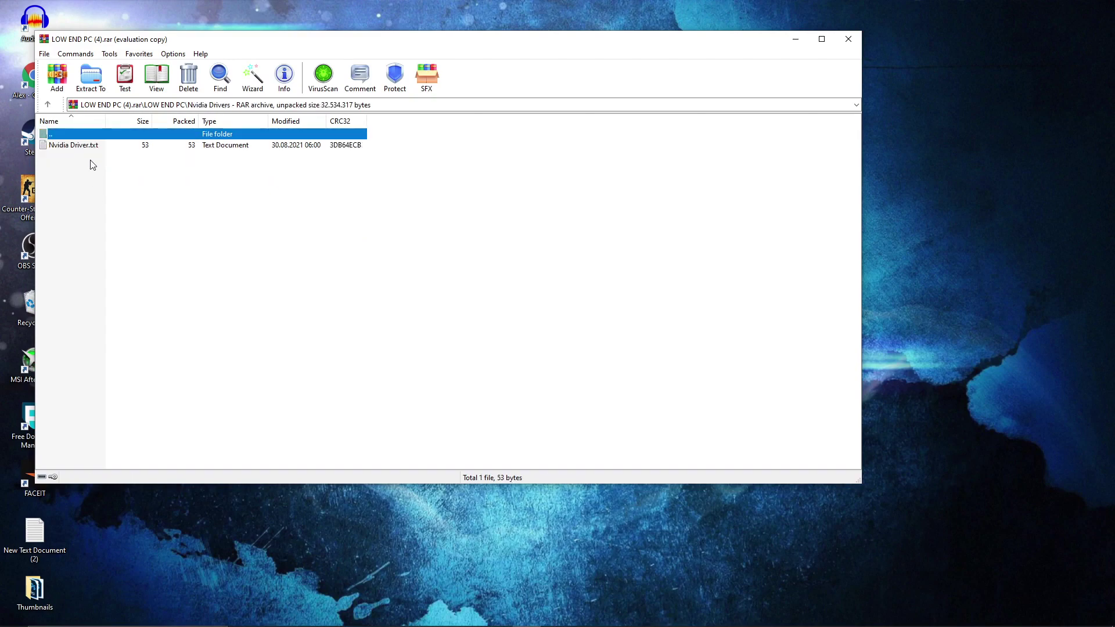
pyautogui.doubleClick(58, 146)
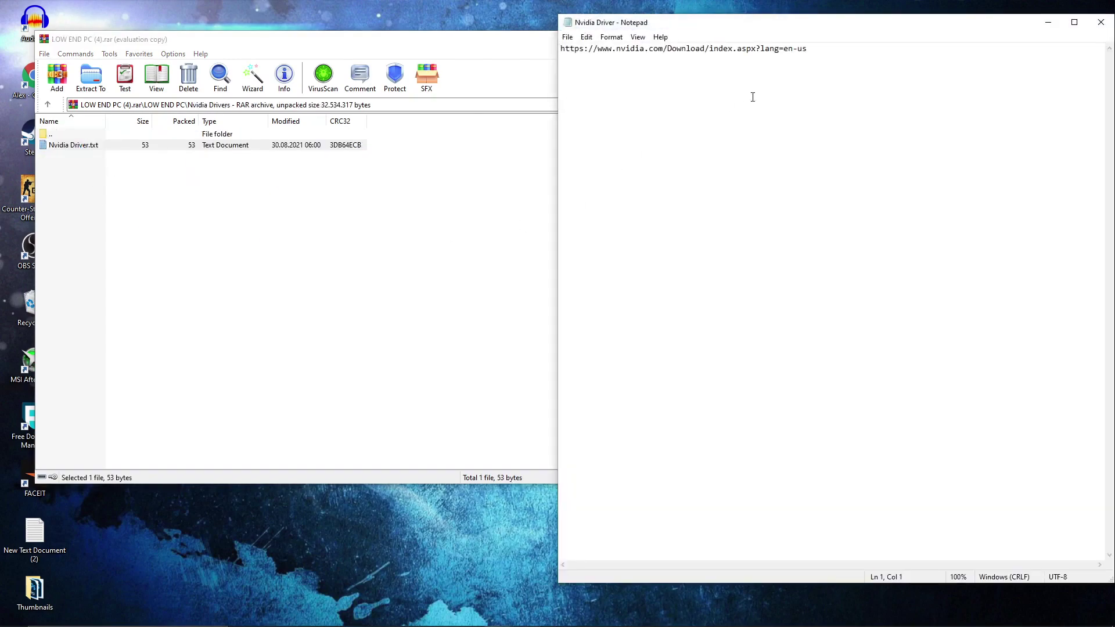
pyautogui.moveTo(808, 51); pyautogui.dragTo(561, 49)
pyautogui.rightClick(574, 48)
pyautogui.click(621, 86)
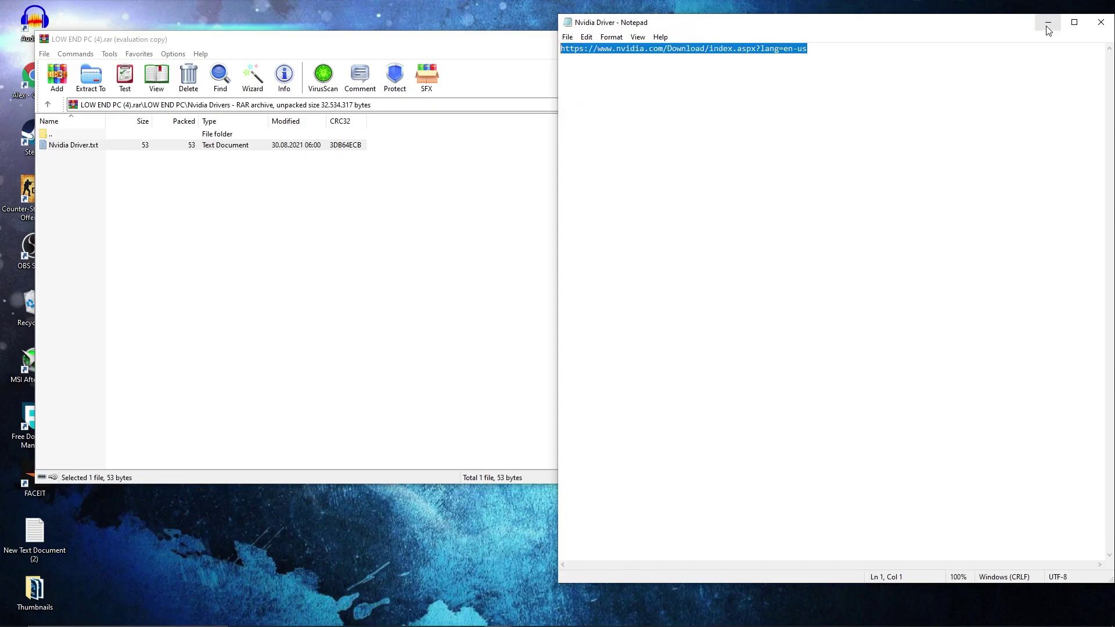
pyautogui.click(1099, 26)
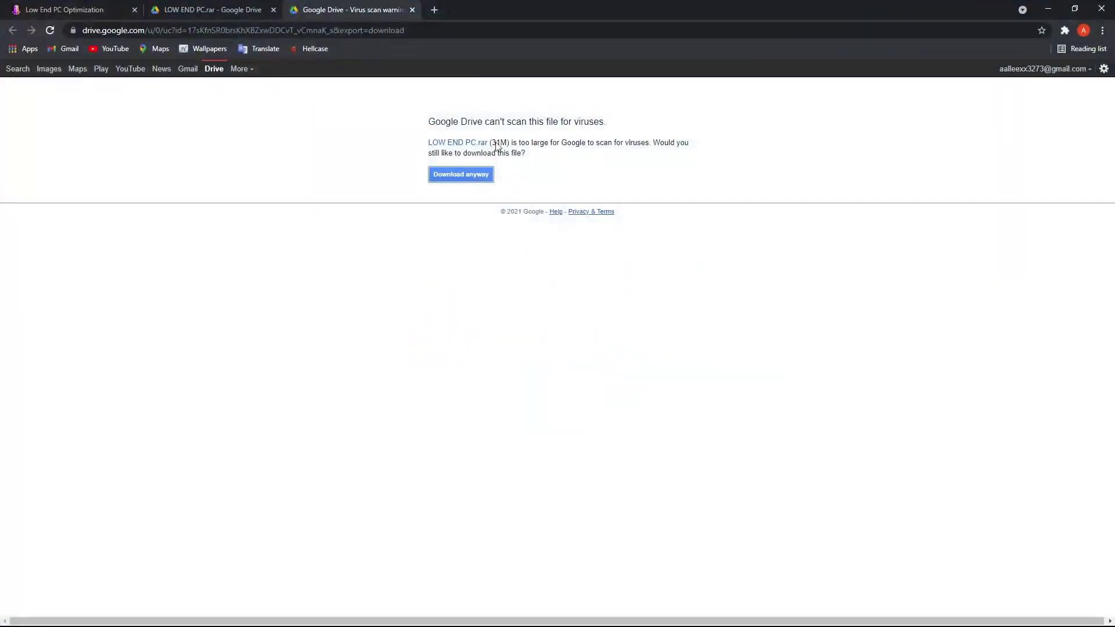
# - Load the copied NVIDIA link in a new browser tab and download the Game Ready Driver for GeForce GTX 1050 Ti on Windows 10 64-bit
pyautogui.click(434, 10)
pyautogui.rightClick(436, 29)
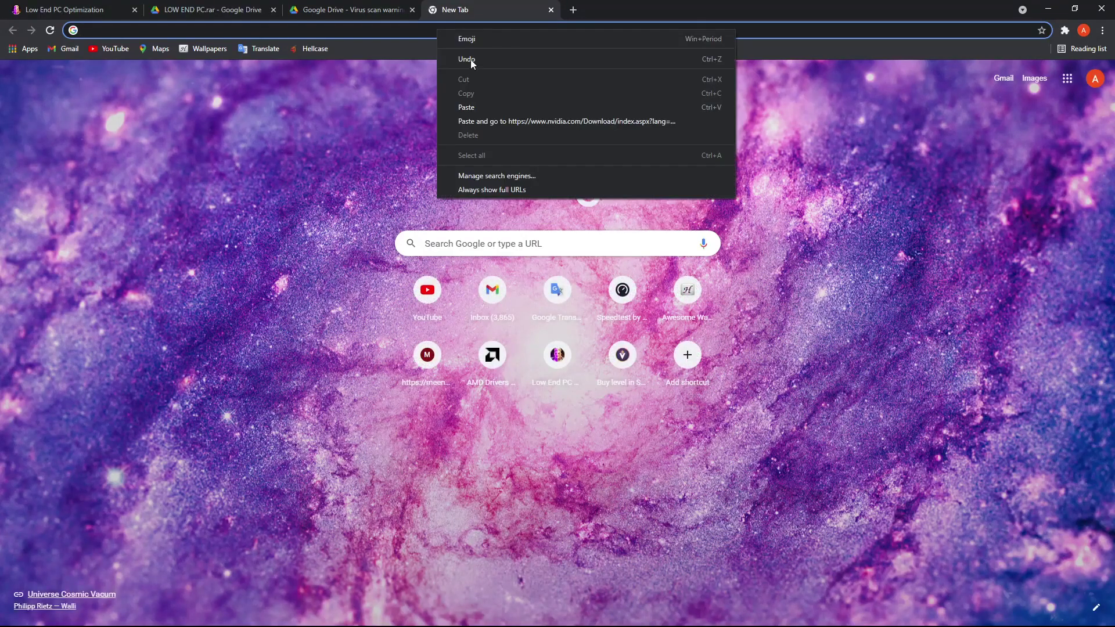
pyautogui.click(498, 120)
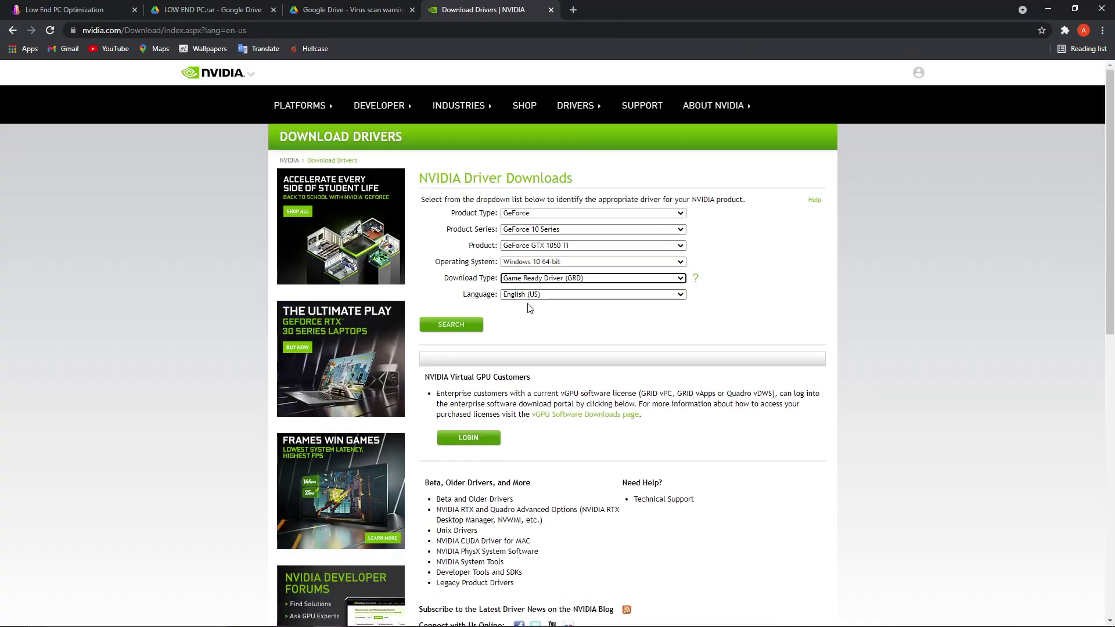
pyautogui.click(451, 325)
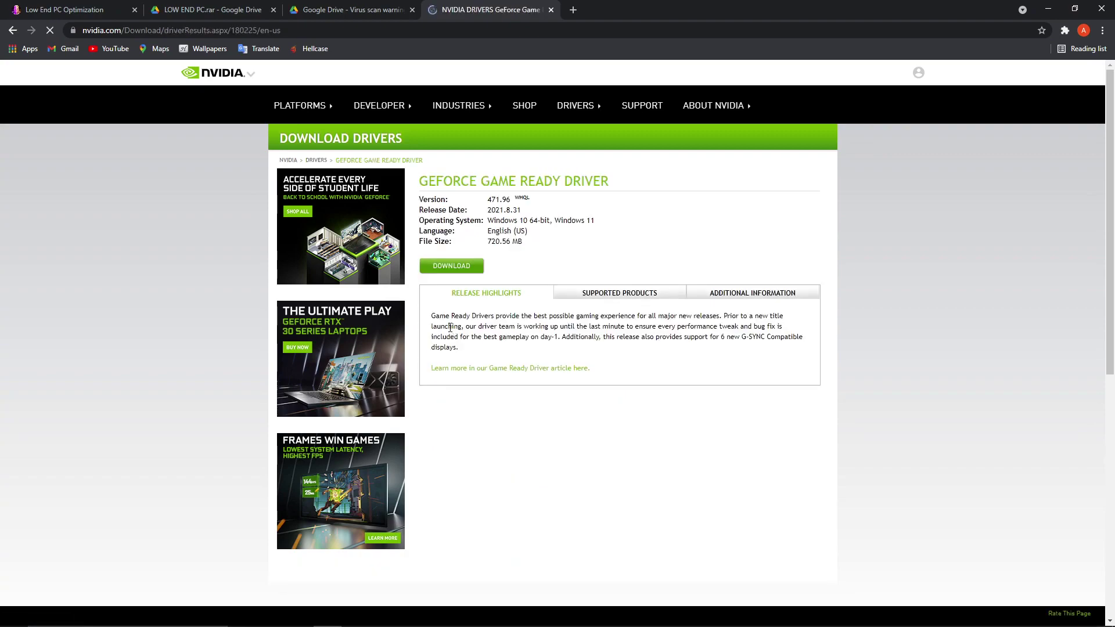
pyautogui.click(451, 266)
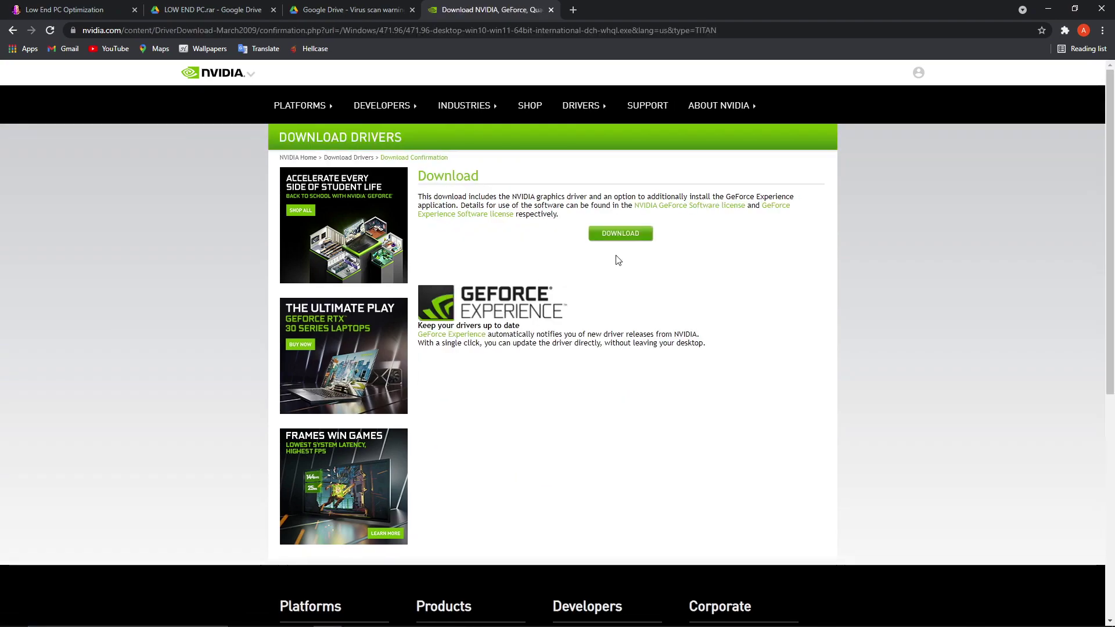
pyautogui.click(619, 233)
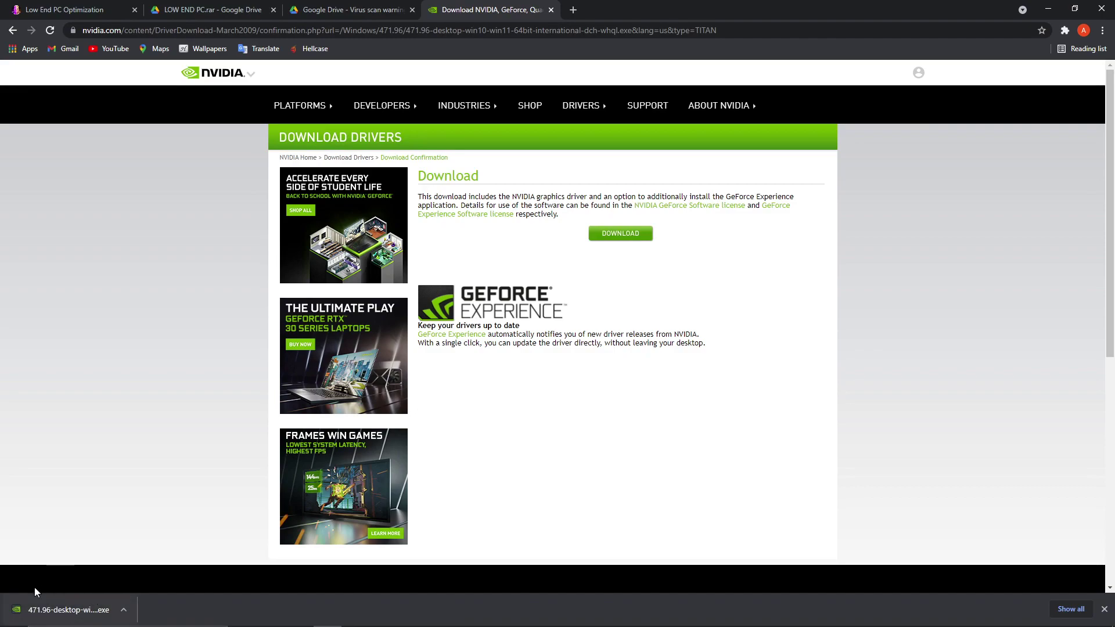
# - Run the downloaded 471.96 driver package and extract its files to the suggested folder
pyautogui.click(123, 609)
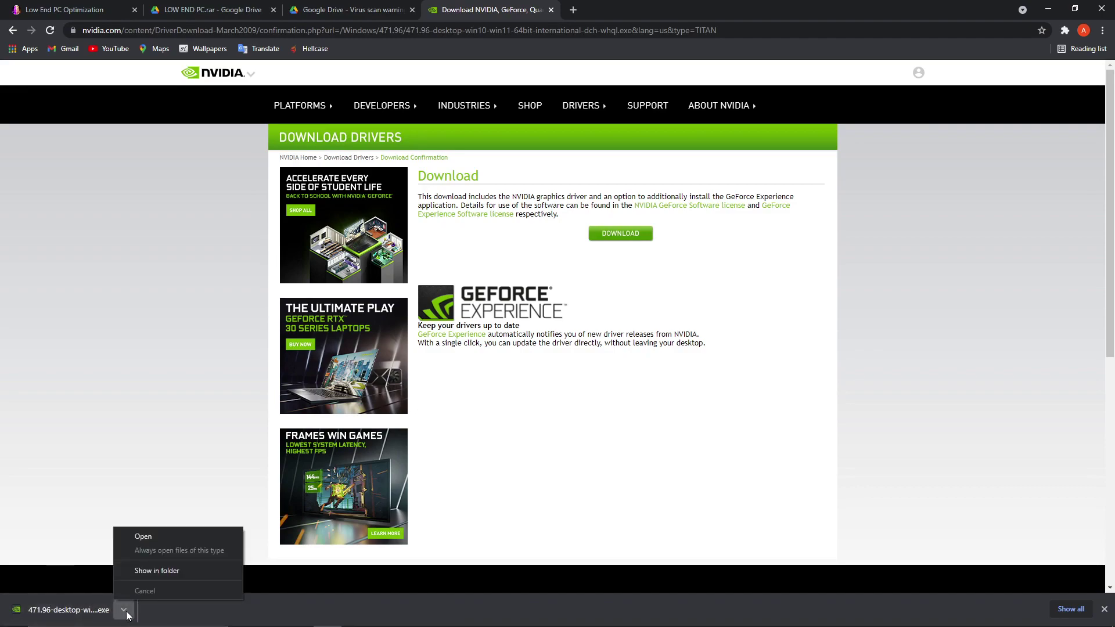
pyautogui.click(143, 537)
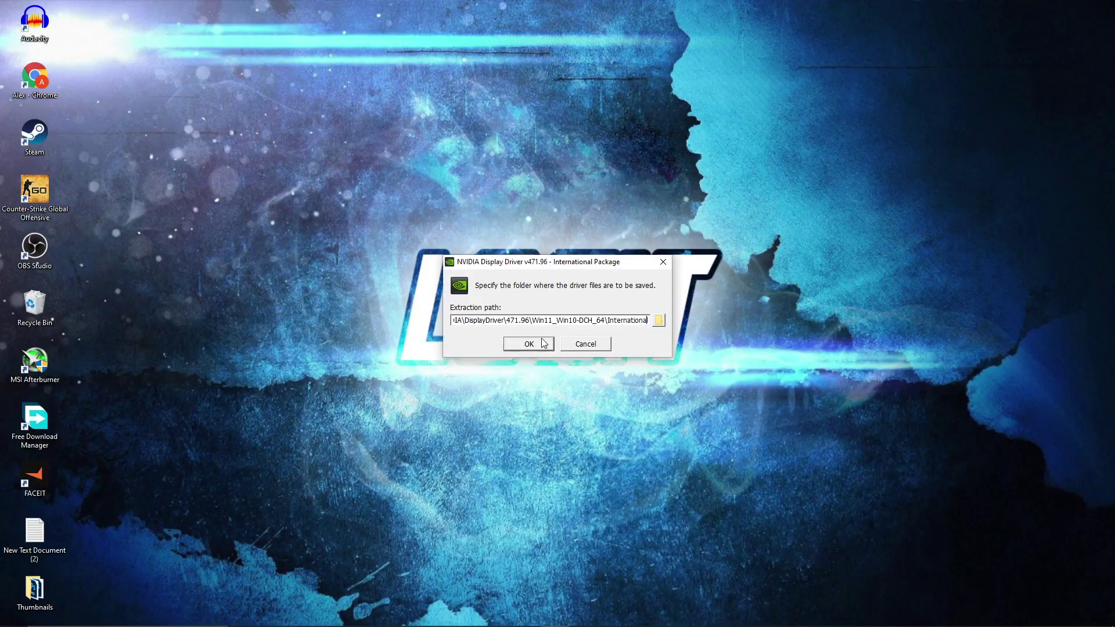
pyautogui.click(528, 344)
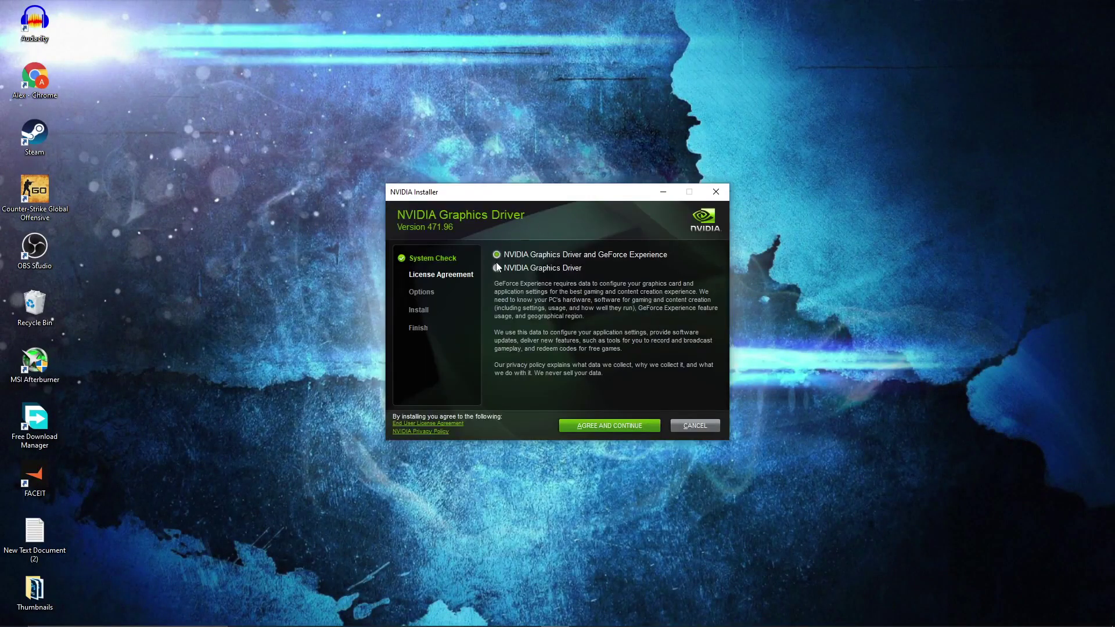
# - Install only the NVIDIA Graphics Driver with the Express option, accepting the license, and close the installer at the end
pyautogui.click(496, 267)
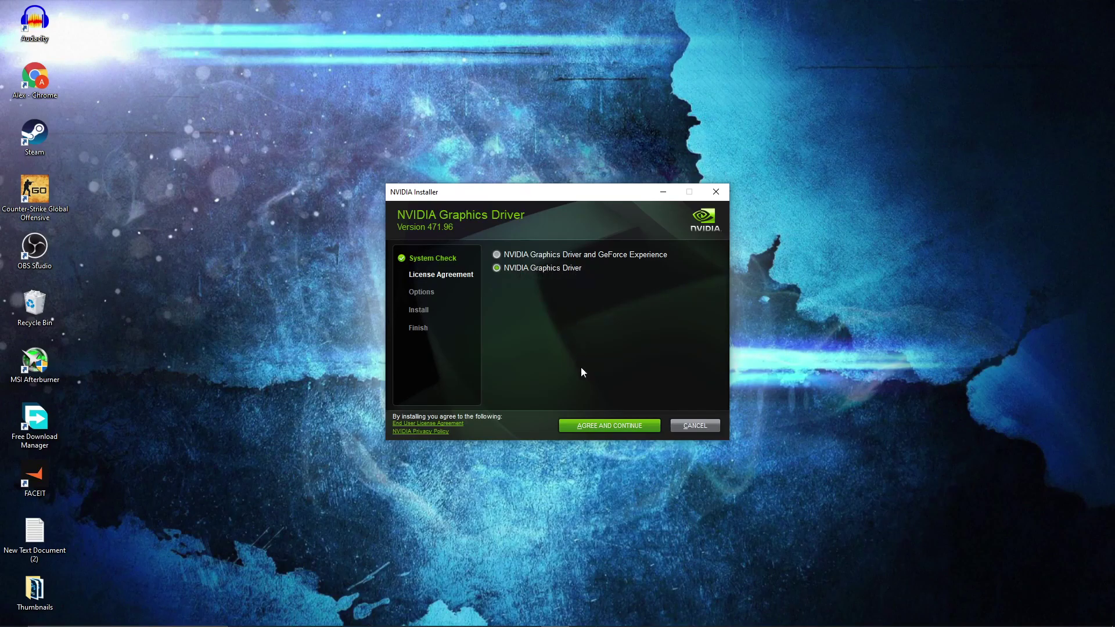
pyautogui.click(607, 421)
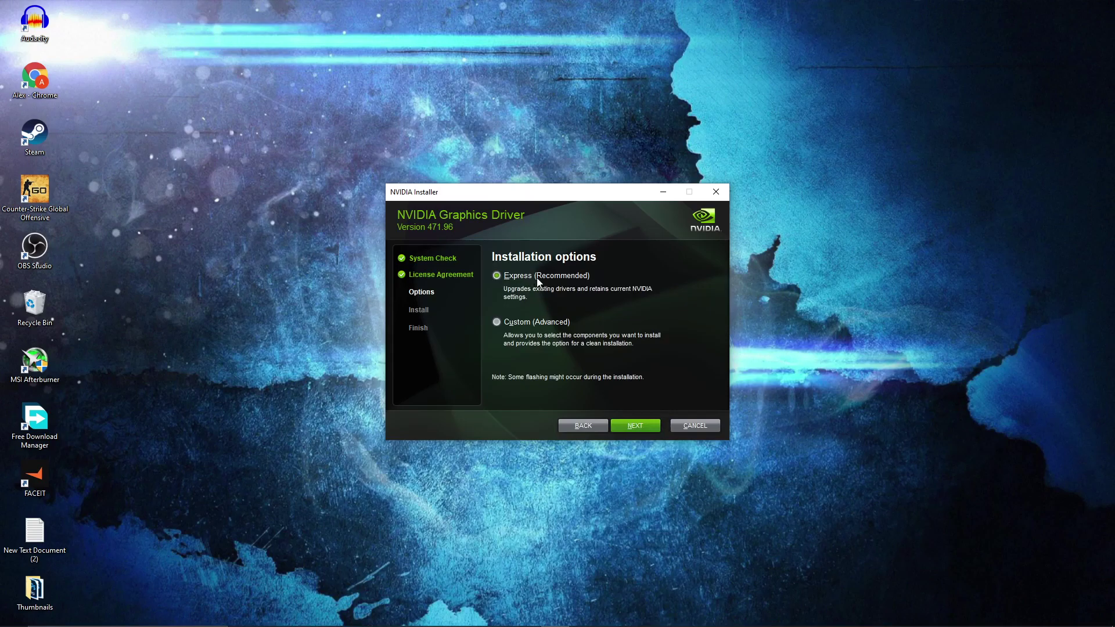
pyautogui.click(636, 426)
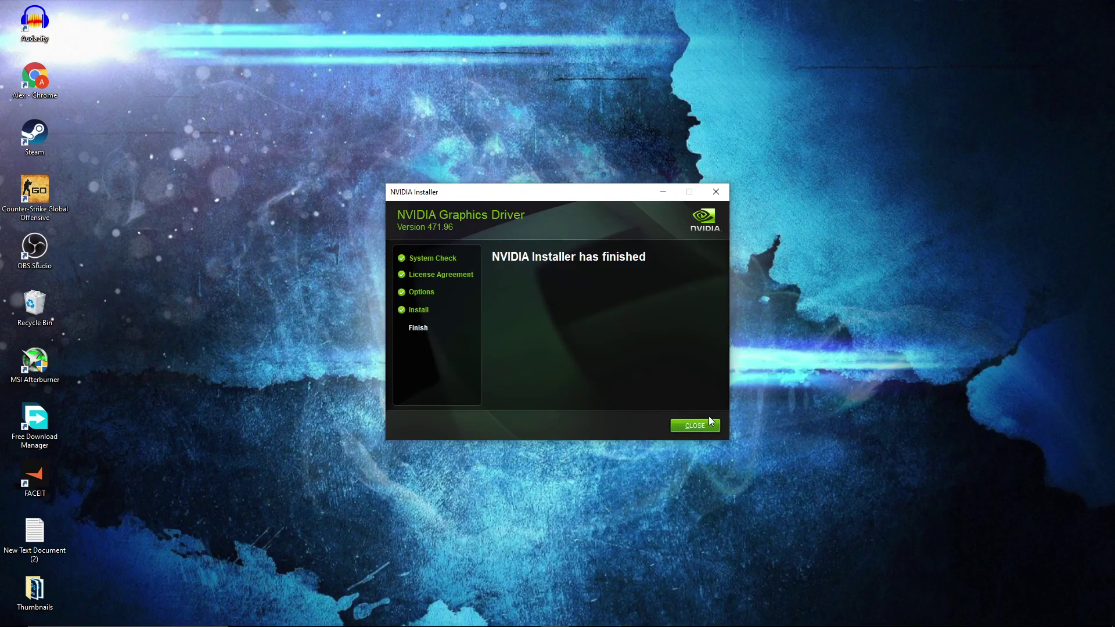
pyautogui.click(694, 426)
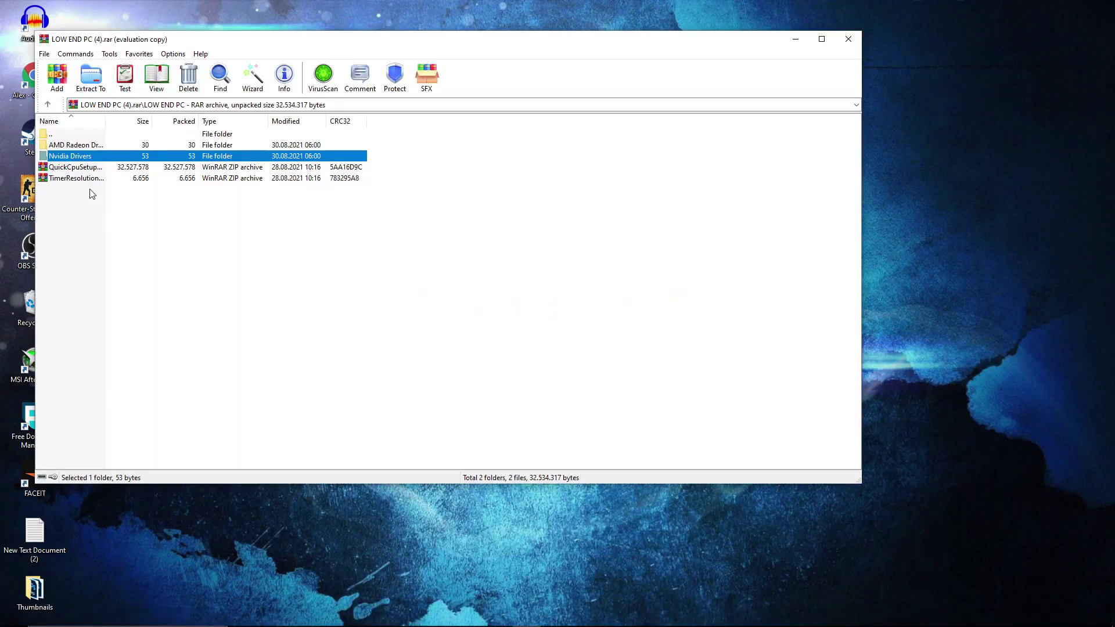
# - Launch the Quick CPU installer from QuickCpuSetup64.zip, minimize the archive windows and advance the setup to the license agreement
pyautogui.click(86, 170)
pyautogui.doubleClick(98, 170)
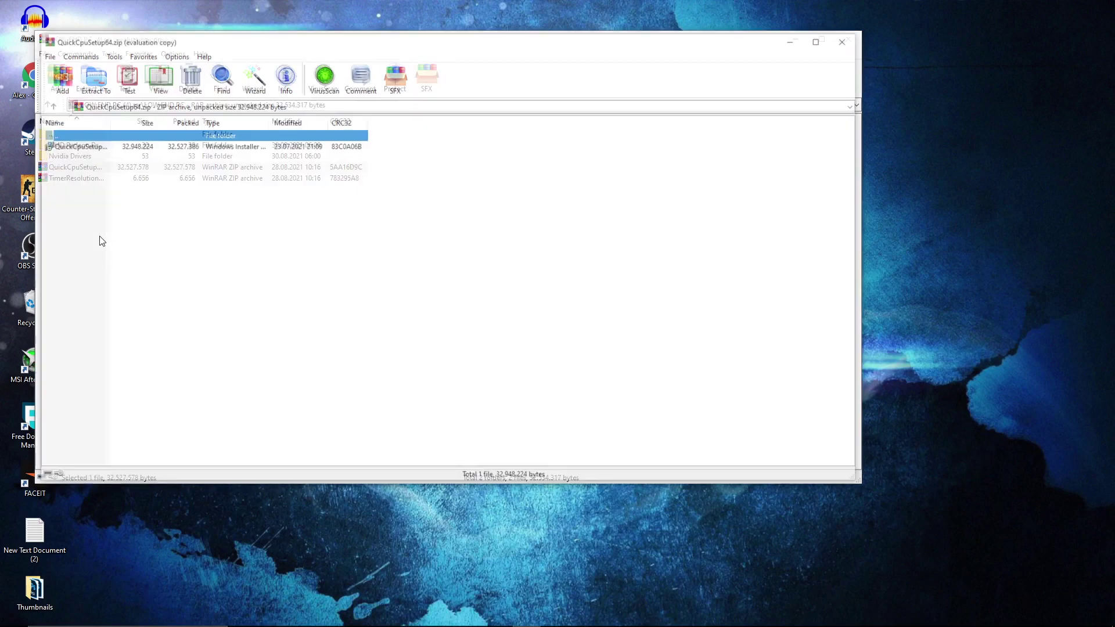
pyautogui.doubleClick(67, 146)
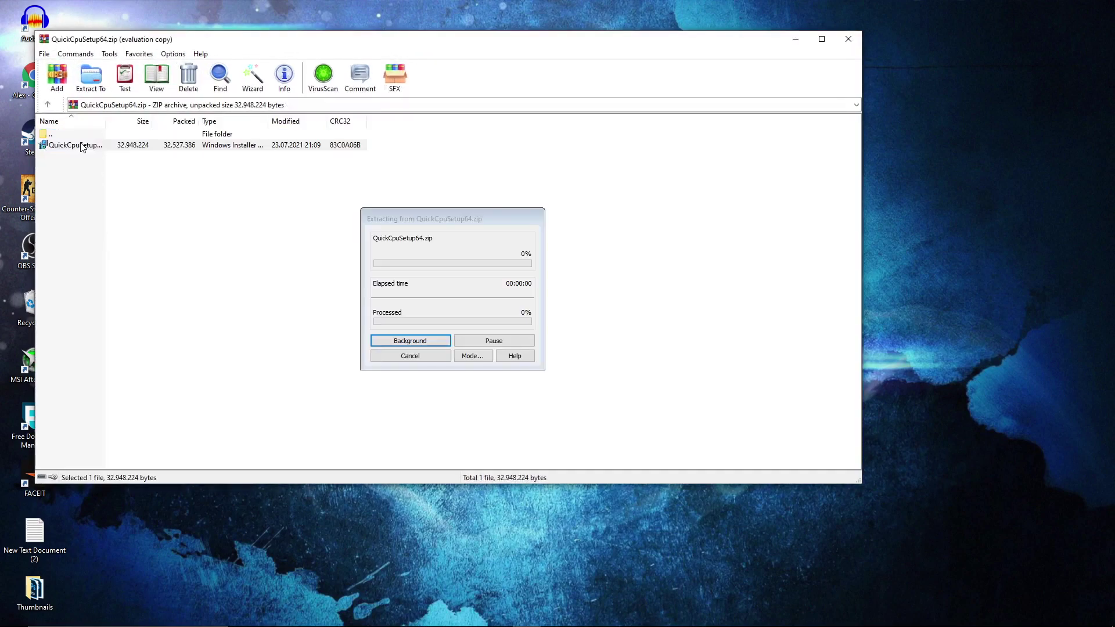
pyautogui.click(797, 42)
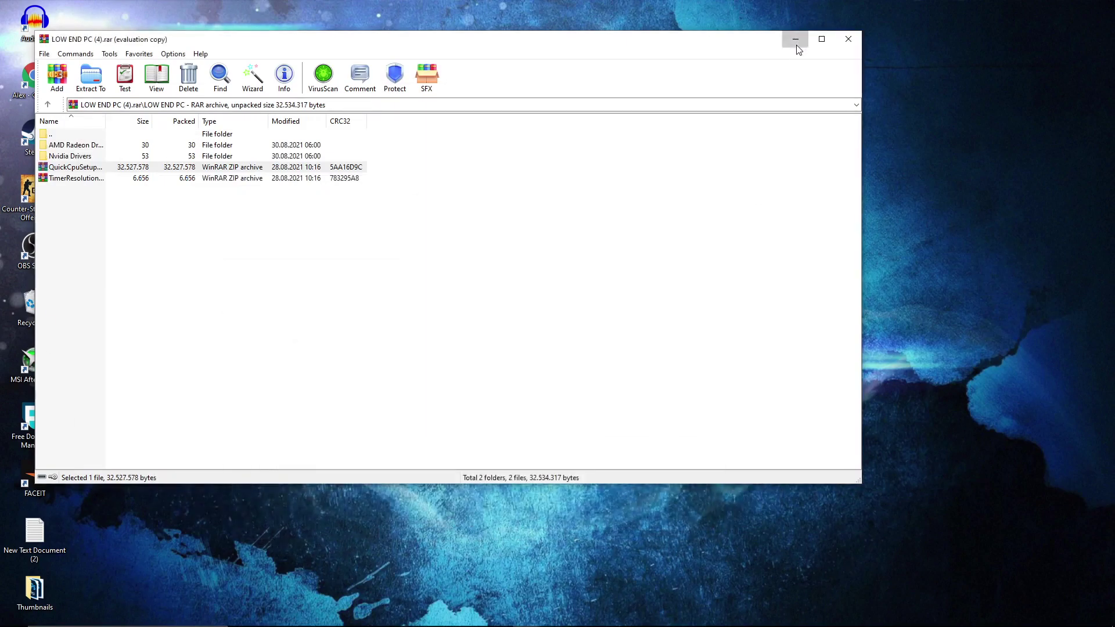
pyautogui.click(795, 40)
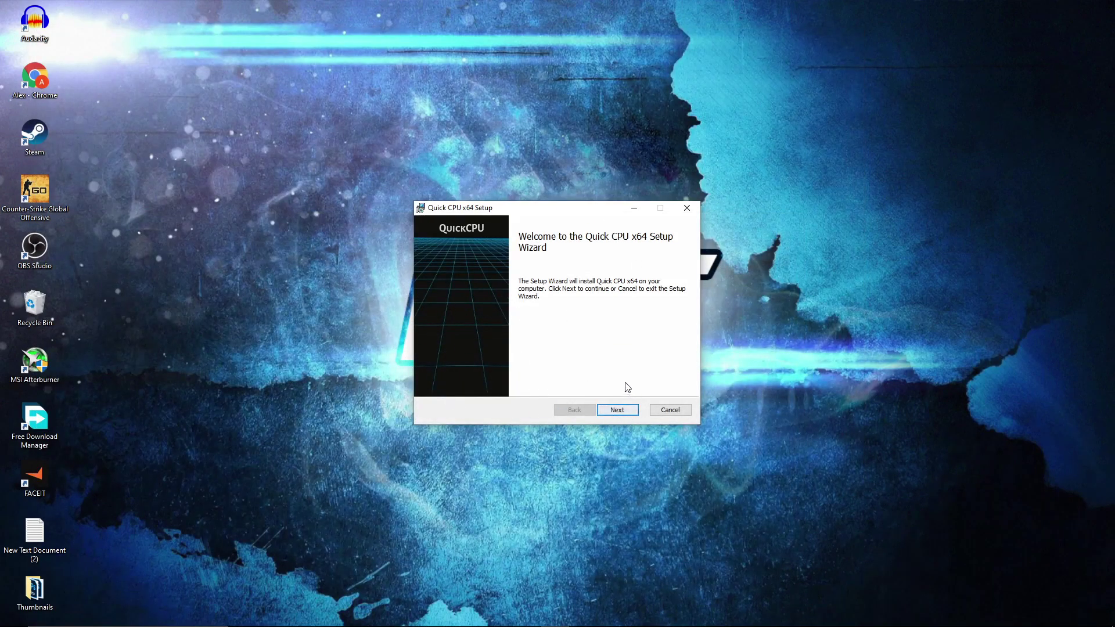
pyautogui.click(619, 410)
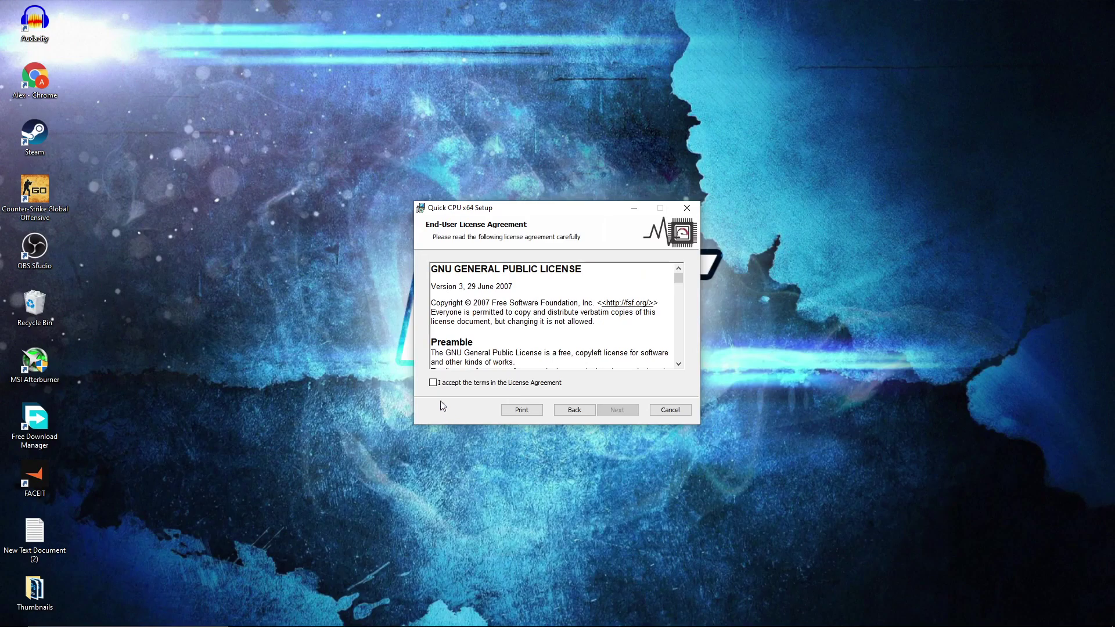
# - Accept the Quick CPU license, install it to C:\Program Files\QuickCPU\, and finish the setup with Launch QuickCPU.exe enabled
pyautogui.click(432, 383)
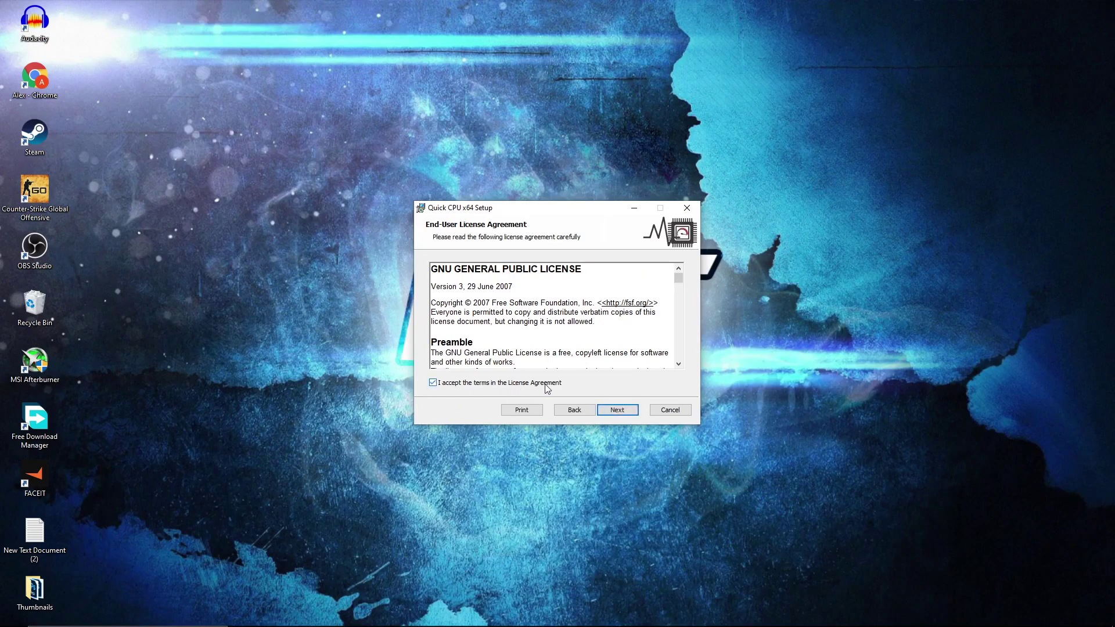
pyautogui.click(619, 411)
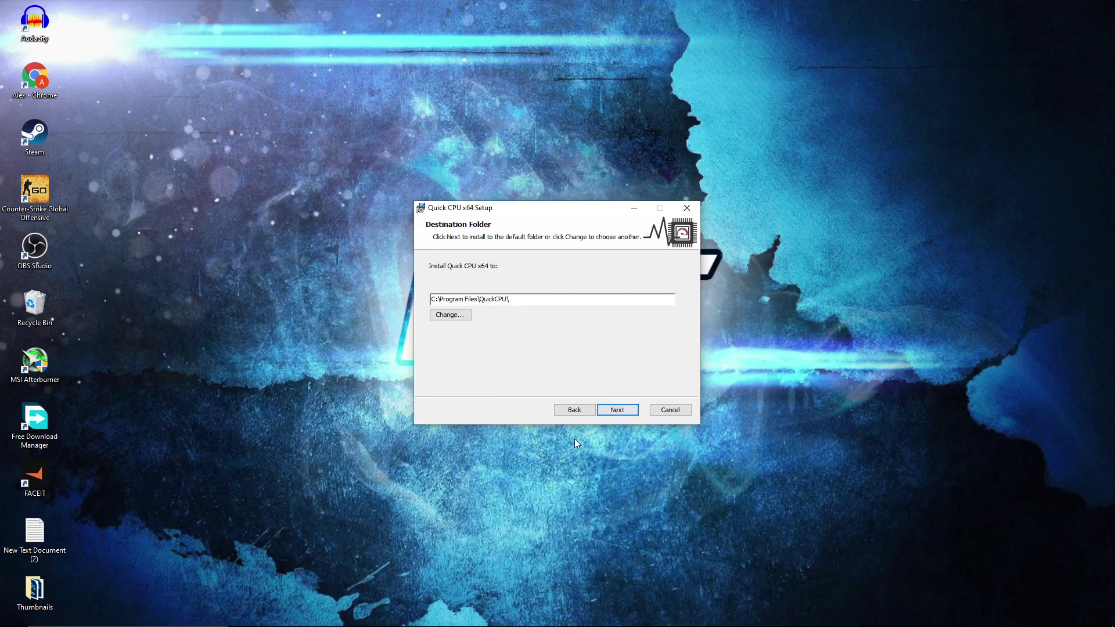
pyautogui.click(620, 411)
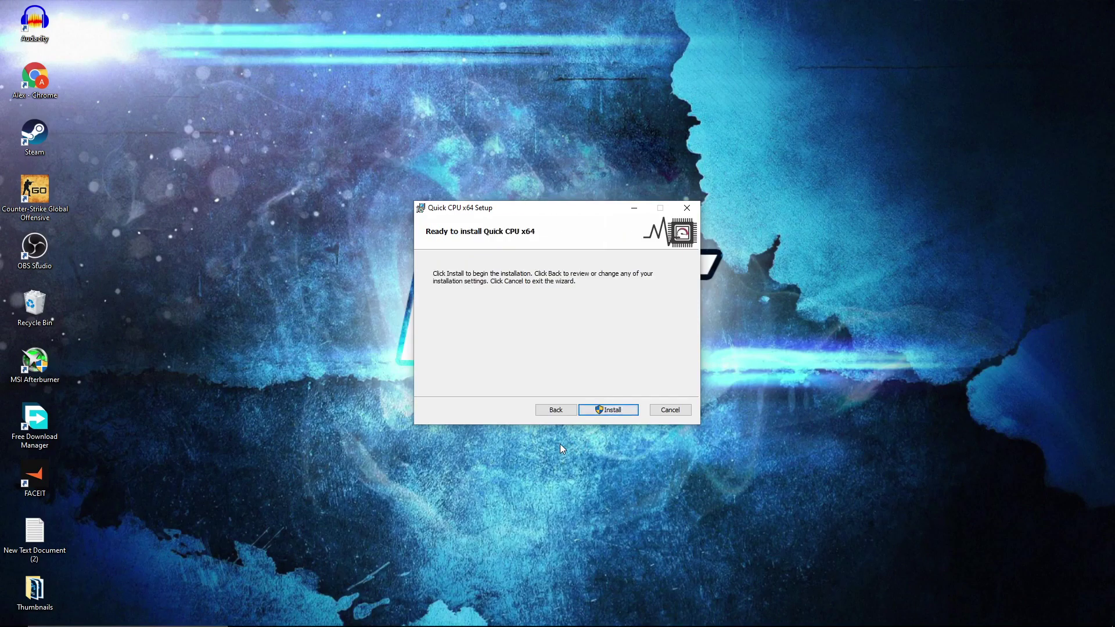
pyautogui.click(610, 411)
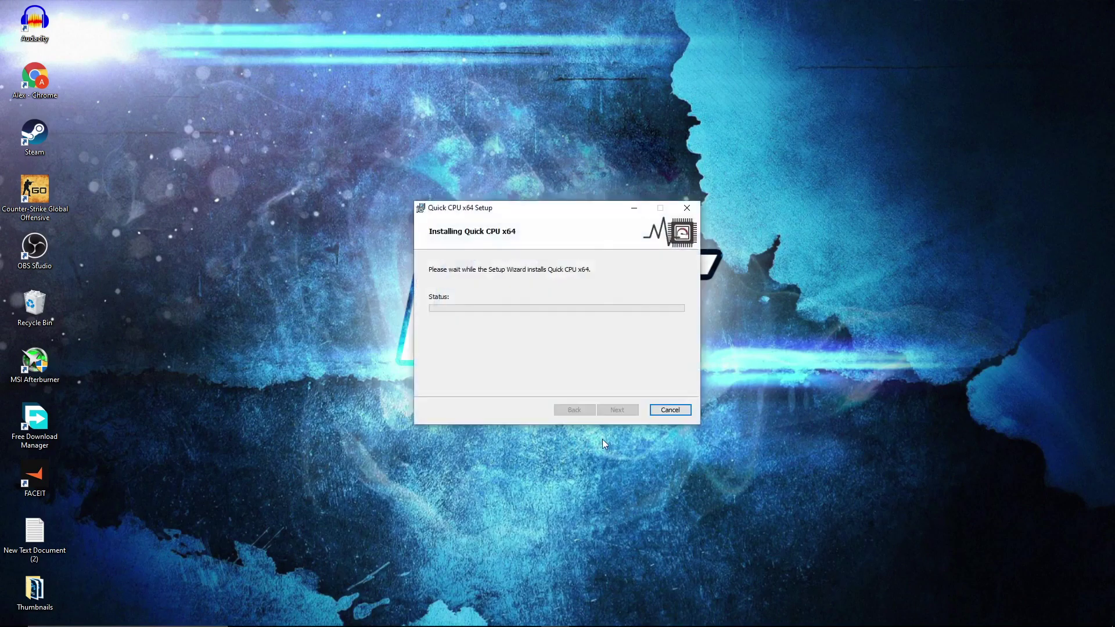
pyautogui.click(522, 378)
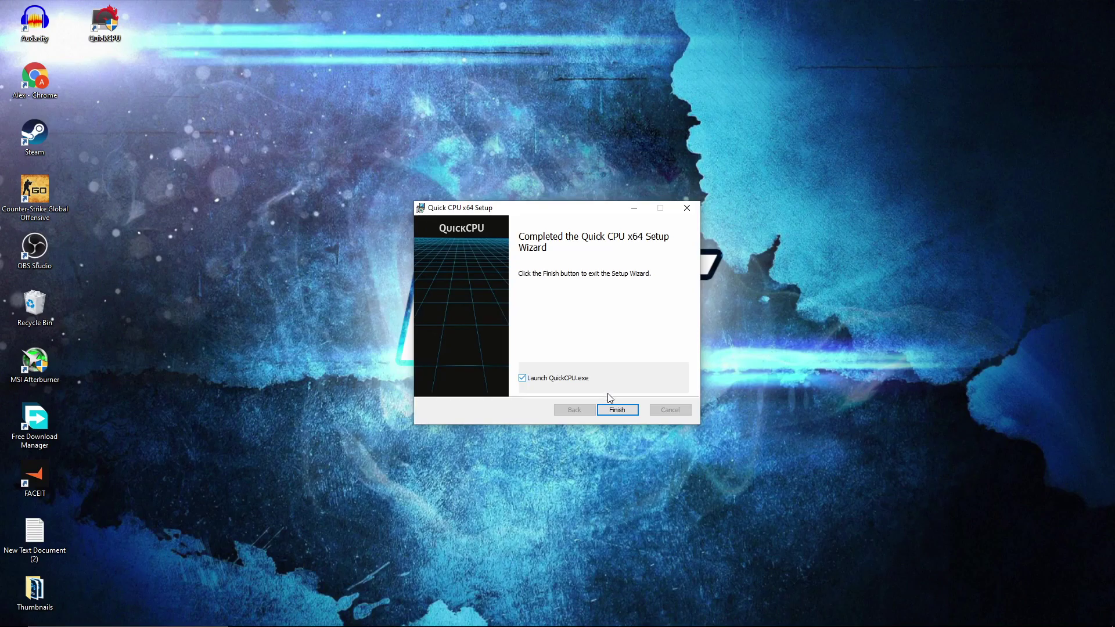
pyautogui.click(616, 411)
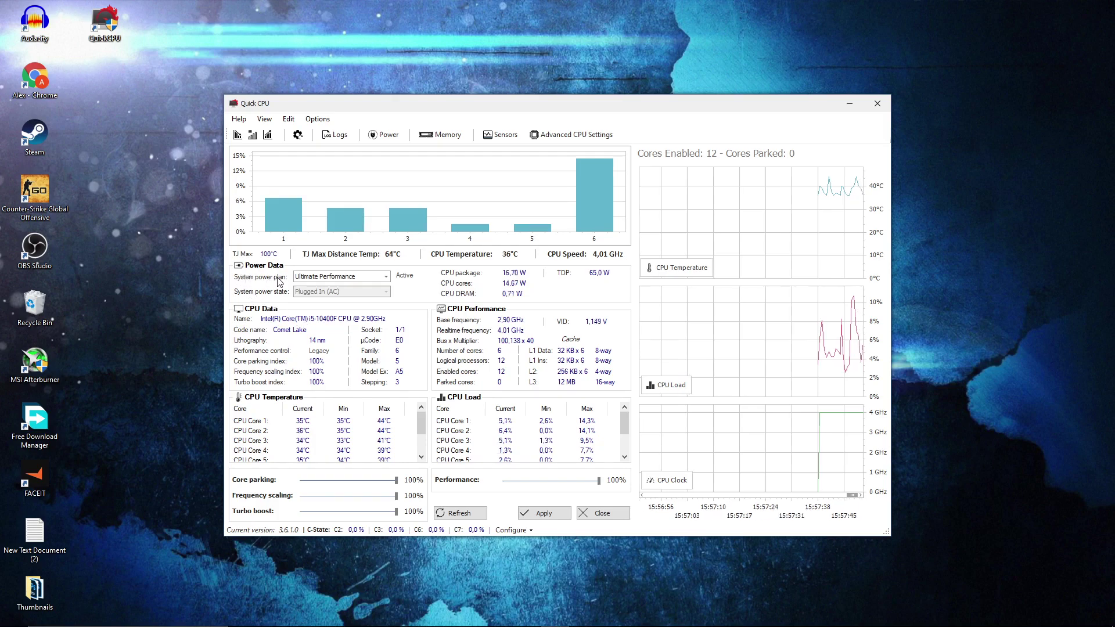
# - Select the Ultimate Performance power plan, set core parking, frequency scaling, turbo boost and performance to 100%, apply the changes and close Quick CPU
pyautogui.click(325, 277)
pyautogui.click(328, 289)
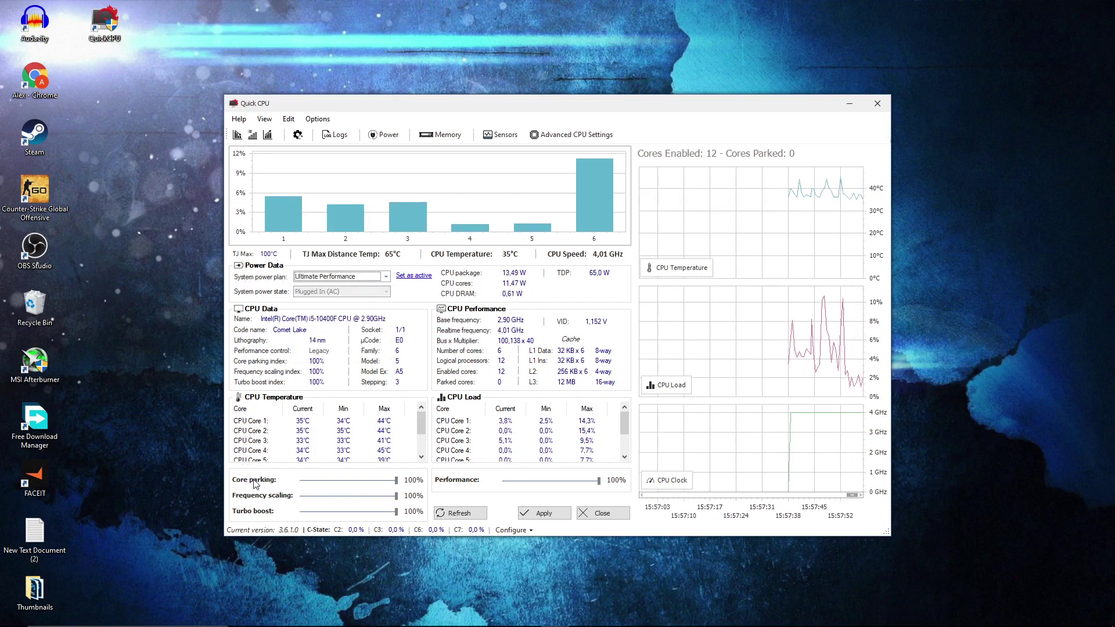
pyautogui.click(396, 480)
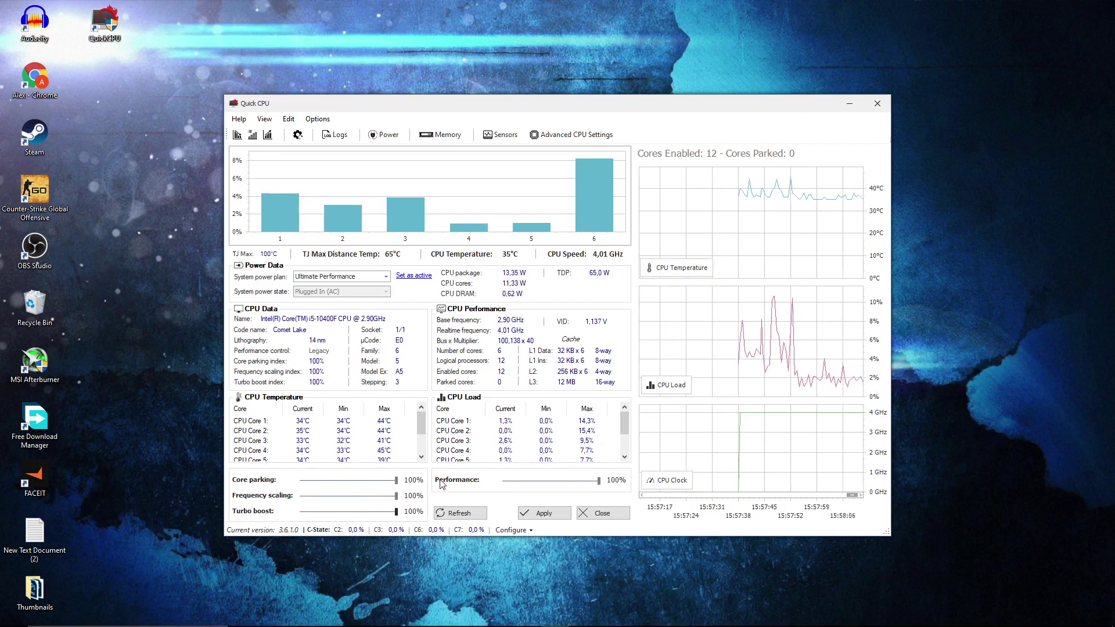
pyautogui.click(574, 482)
pyautogui.moveTo(575, 486); pyautogui.dragTo(612, 469)
pyautogui.click(545, 512)
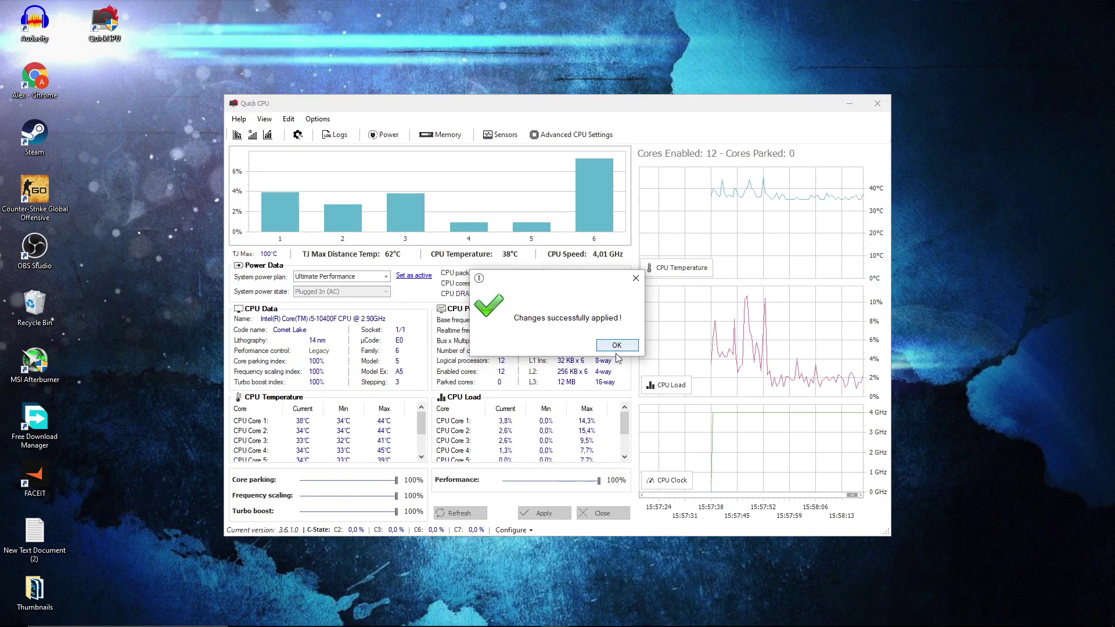
pyautogui.click(614, 348)
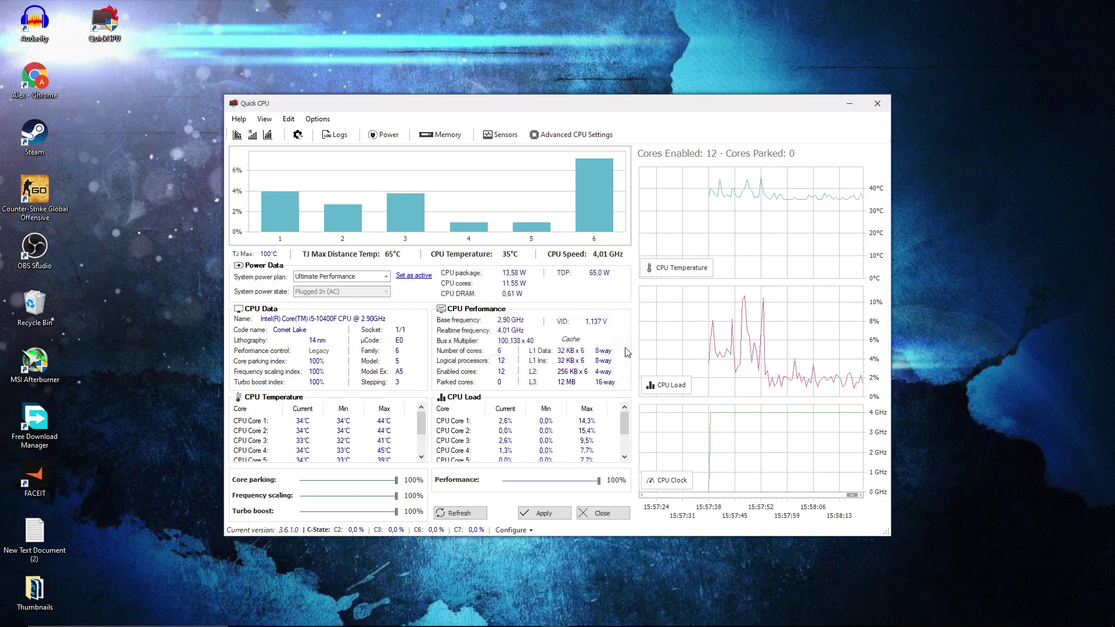
pyautogui.click(876, 104)
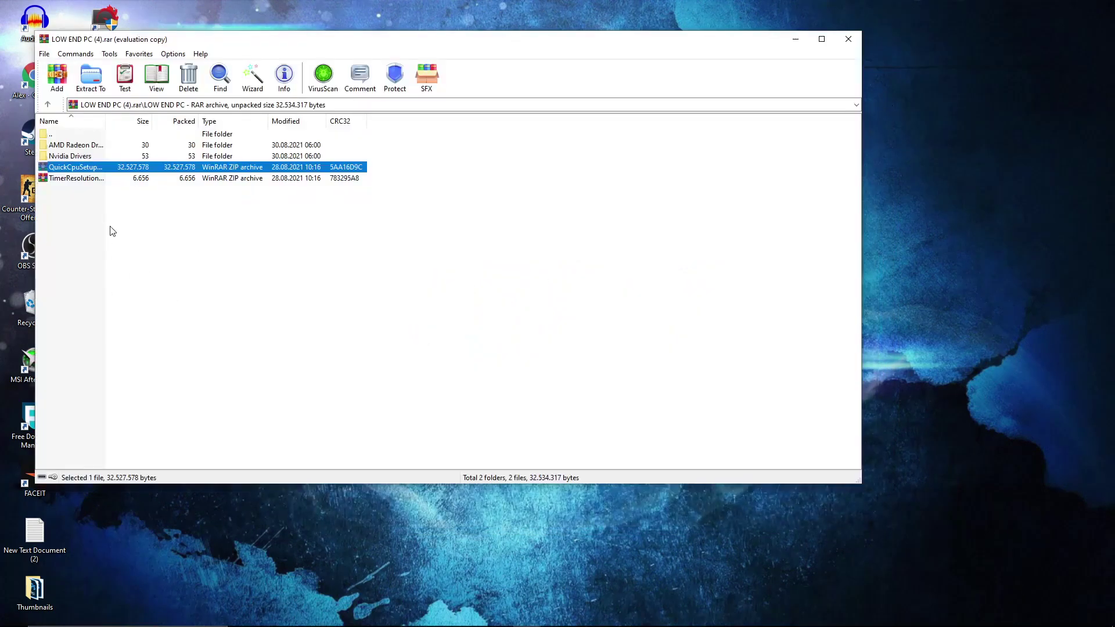
# - Open TimerResolution.zip from the LOW END PC archive, run the TimerResolution application and minimize the archive windows
pyautogui.click(97, 180)
pyautogui.doubleClick(69, 178)
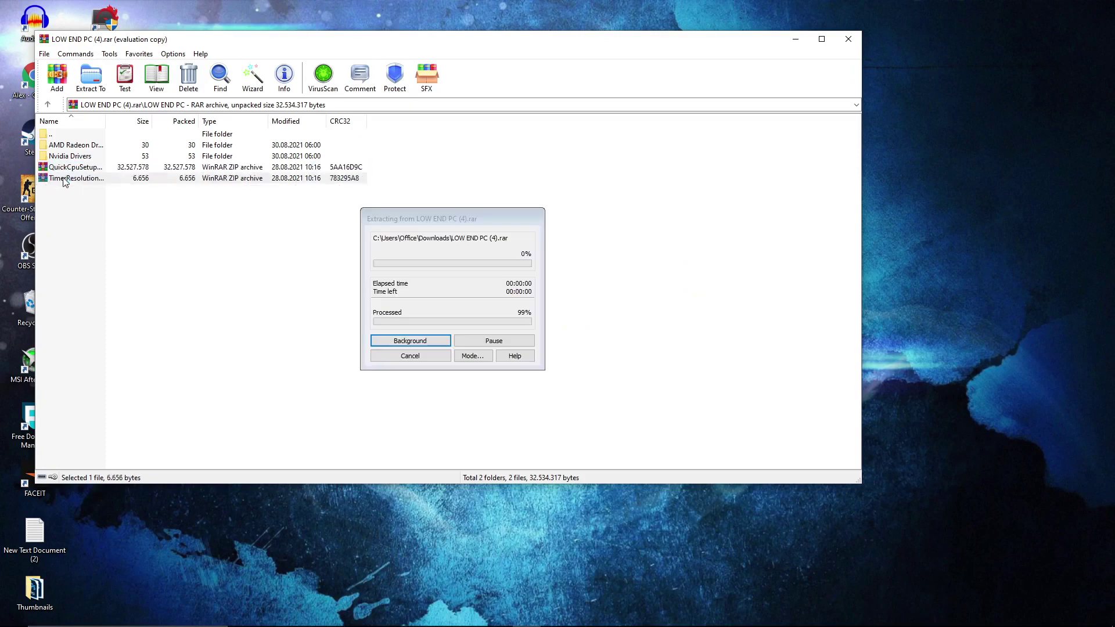
pyautogui.press('Escape')
pyautogui.doubleClick(56, 147)
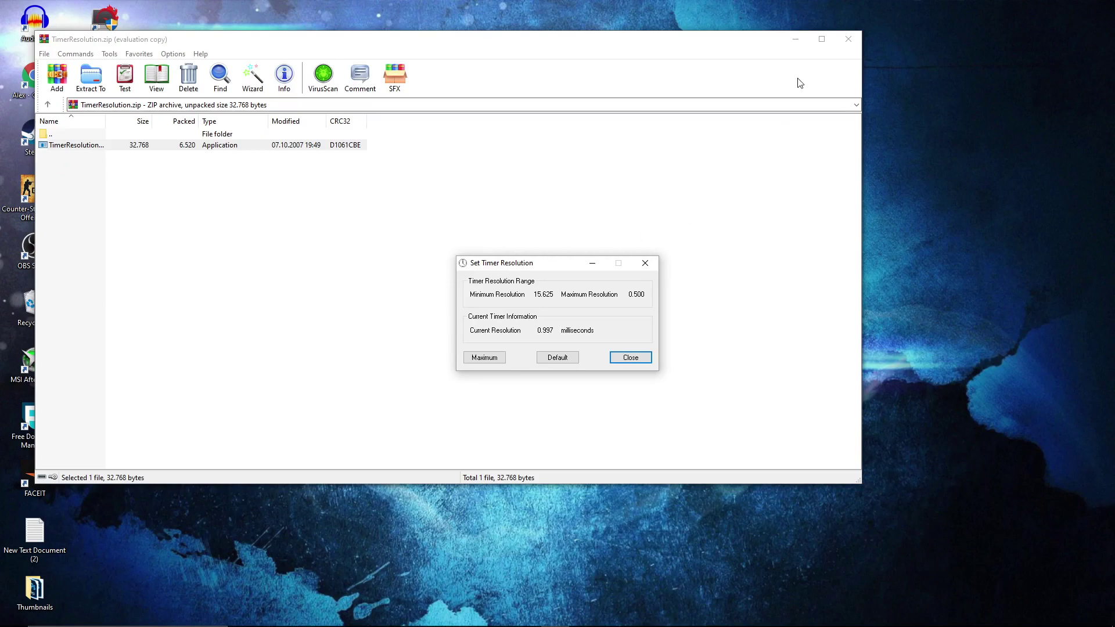
pyautogui.click(795, 40)
pyautogui.click(795, 42)
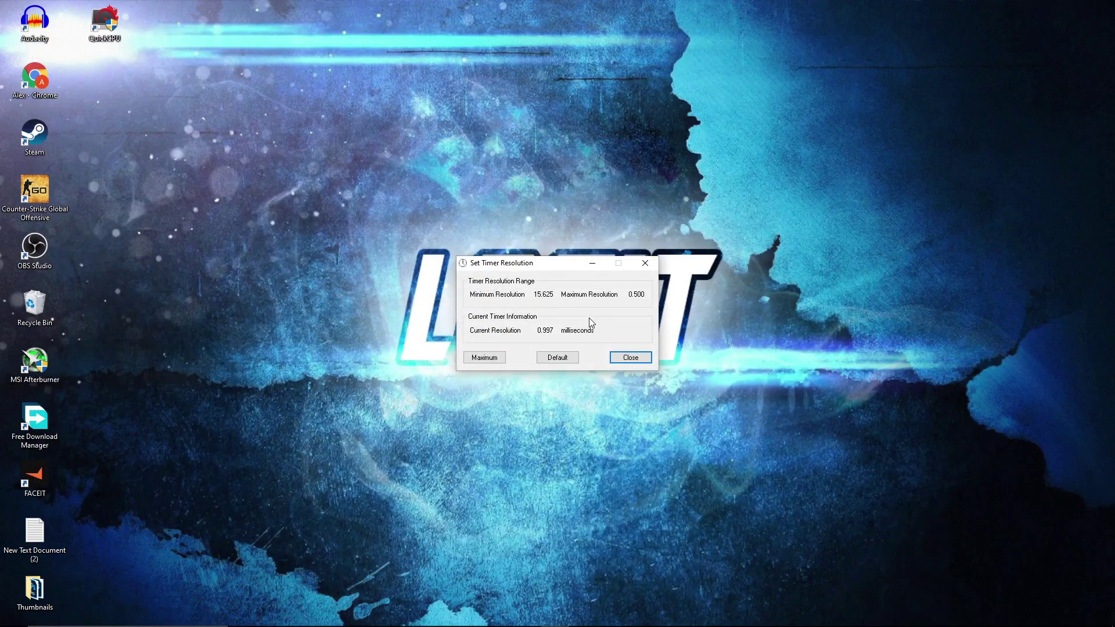
# - Set the timer resolution to Maximum, switch it back to Default and close the Set Timer Resolution tool
pyautogui.click(484, 358)
pyautogui.click(558, 359)
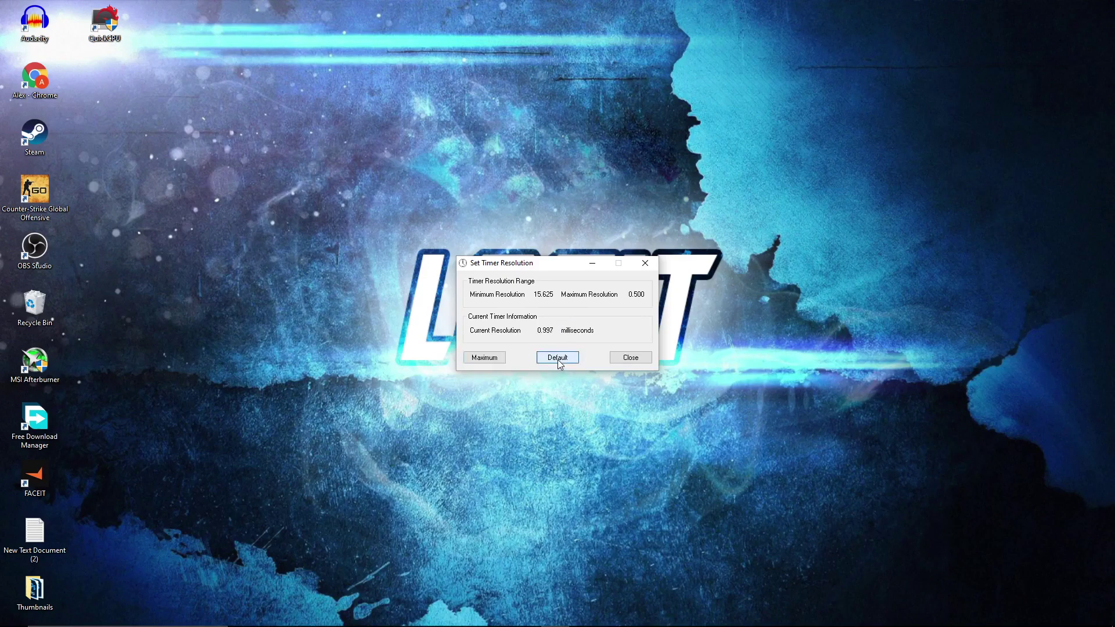
pyautogui.click(644, 264)
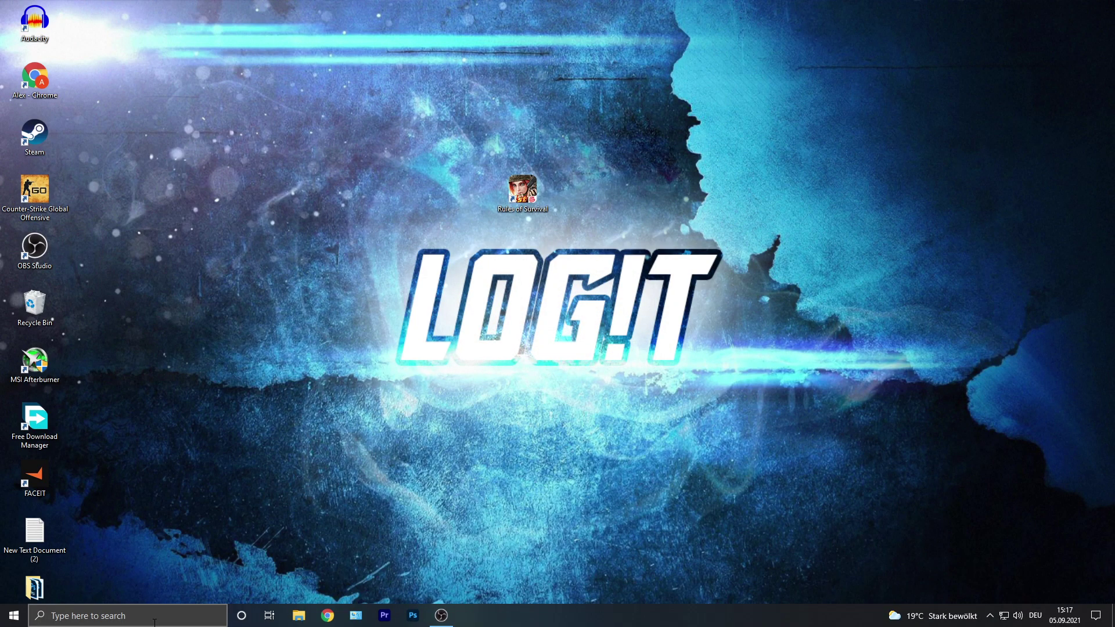
# - Search Windows for "grap", open Graphics settings and browse for the desktop app ros64 in C:\ros\x64
pyautogui.click(153, 616)
pyautogui.write('grap')
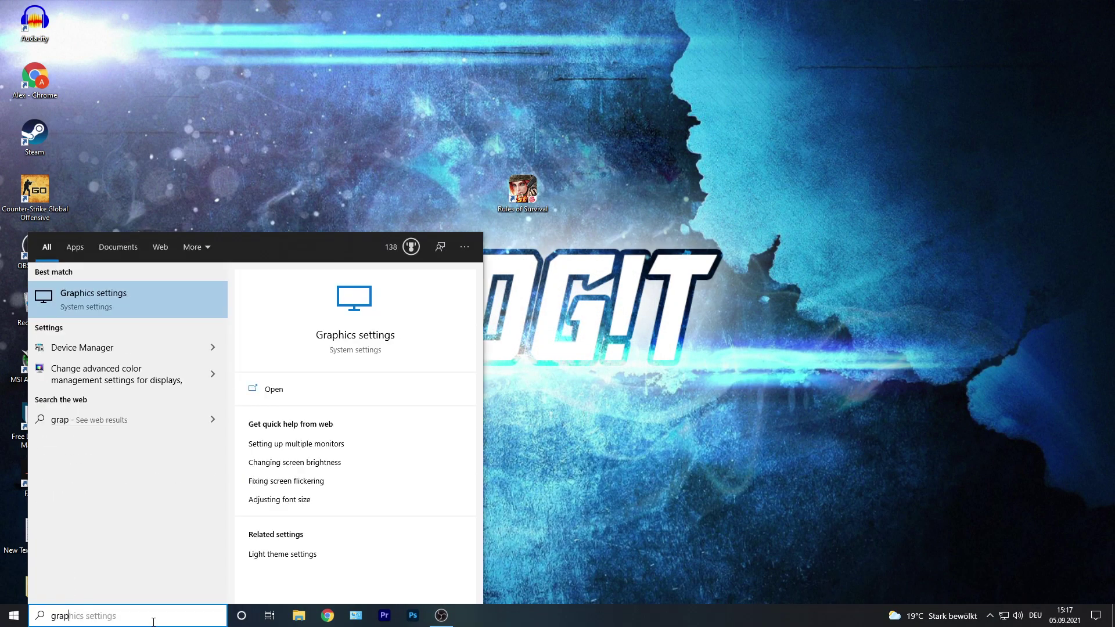
pyautogui.click(115, 295)
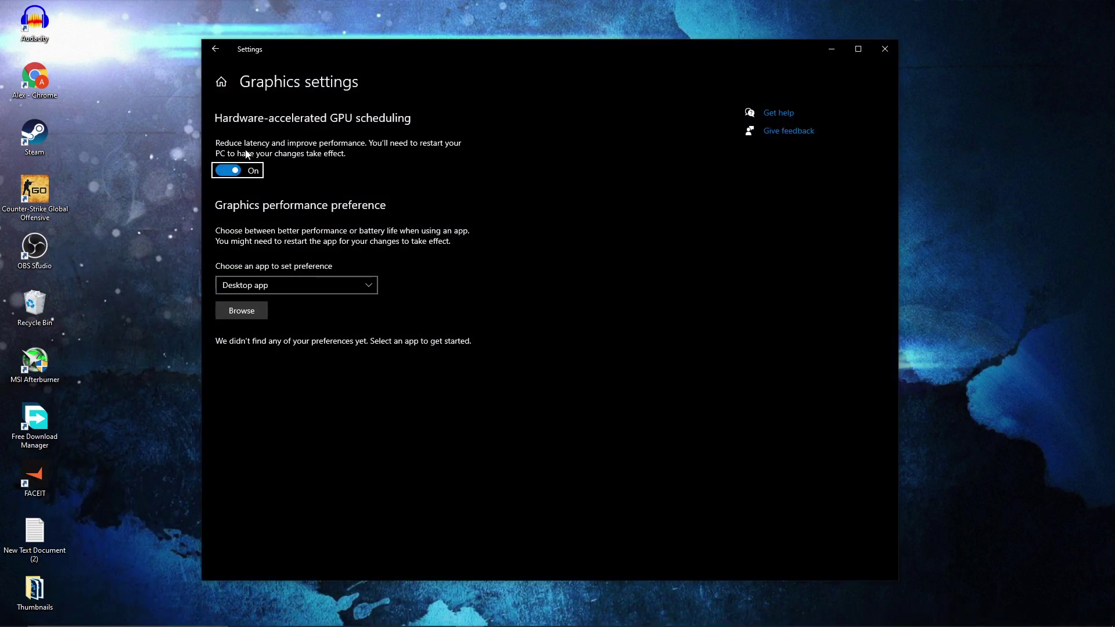
pyautogui.click(249, 312)
pyautogui.click(235, 270)
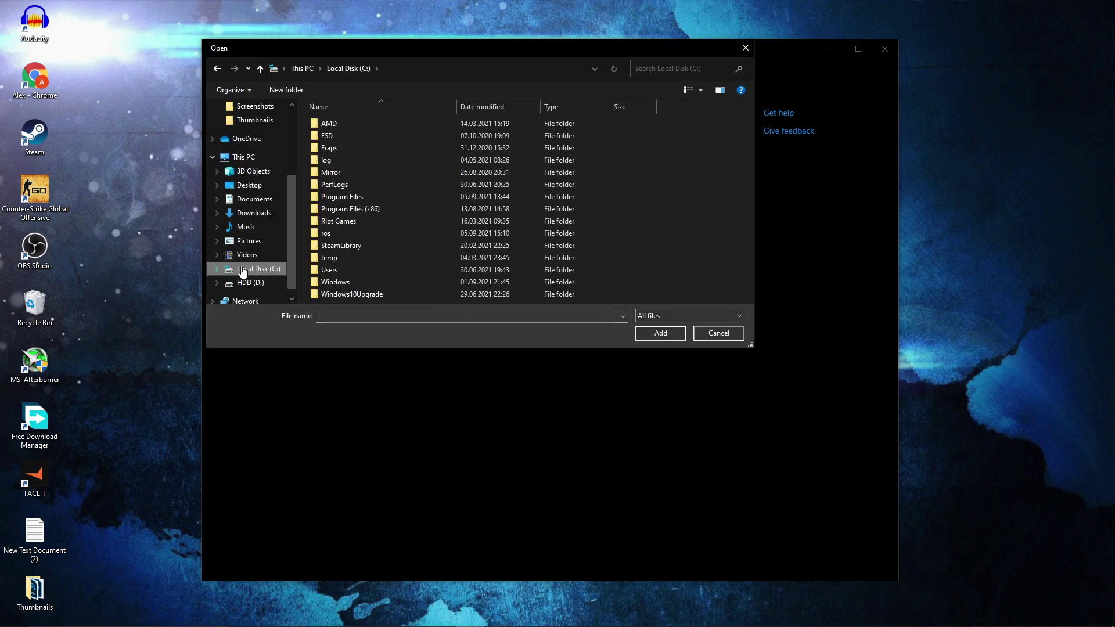
pyautogui.click(315, 233)
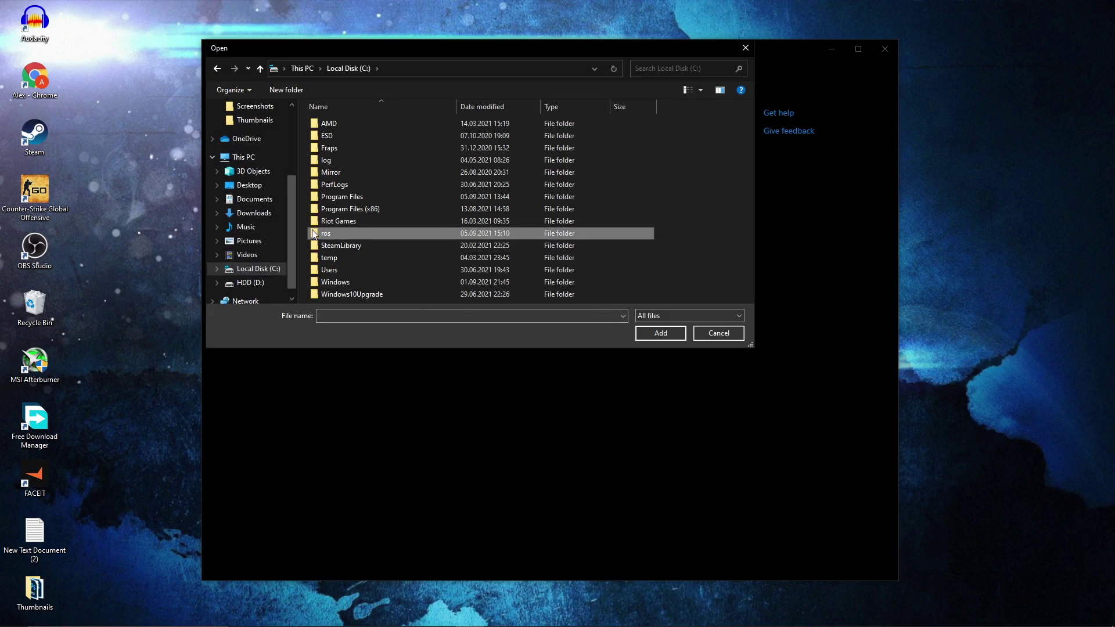
pyautogui.doubleClick(337, 232)
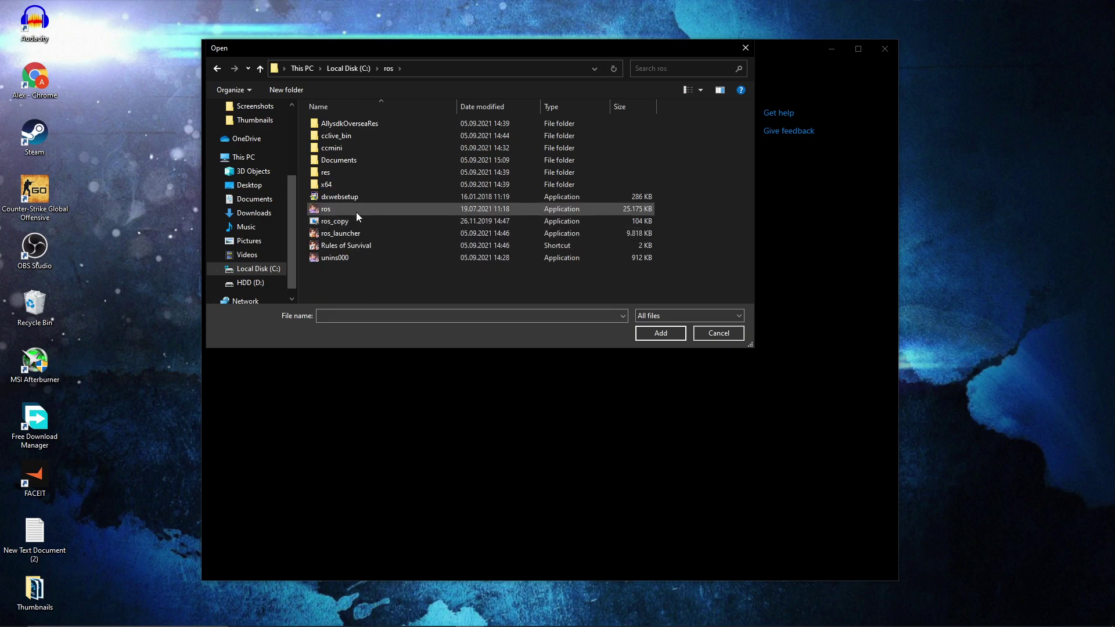
pyautogui.doubleClick(336, 187)
pyautogui.click(372, 125)
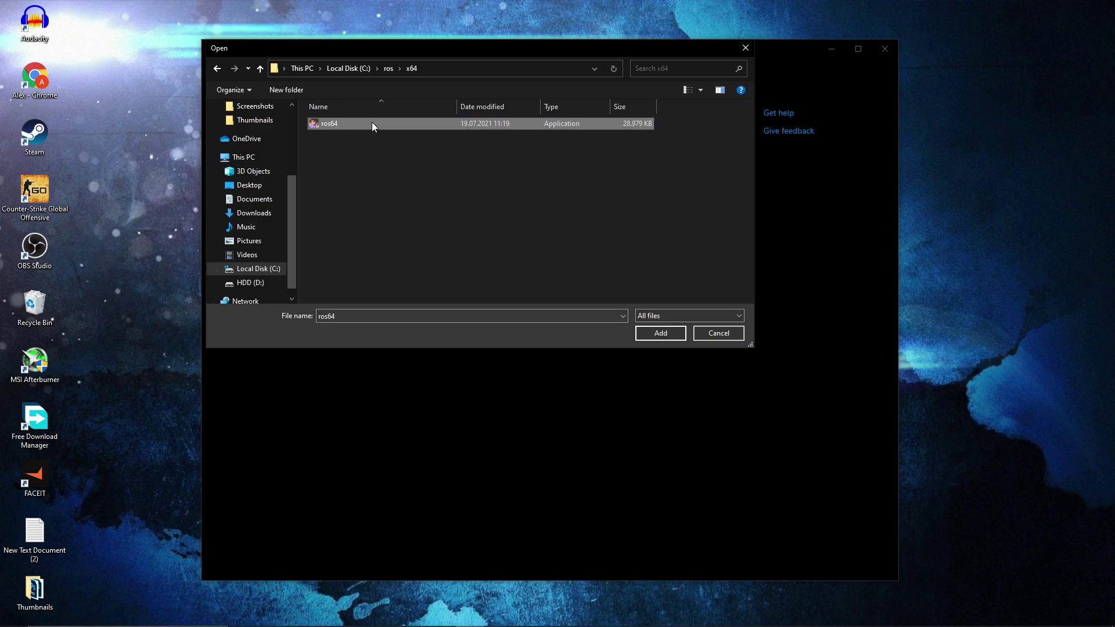
# - In the ros64 properties, disable fullscreen optimizations, override high DPI scaling with Application, and apply the compatibility changes
pyautogui.rightClick(335, 126)
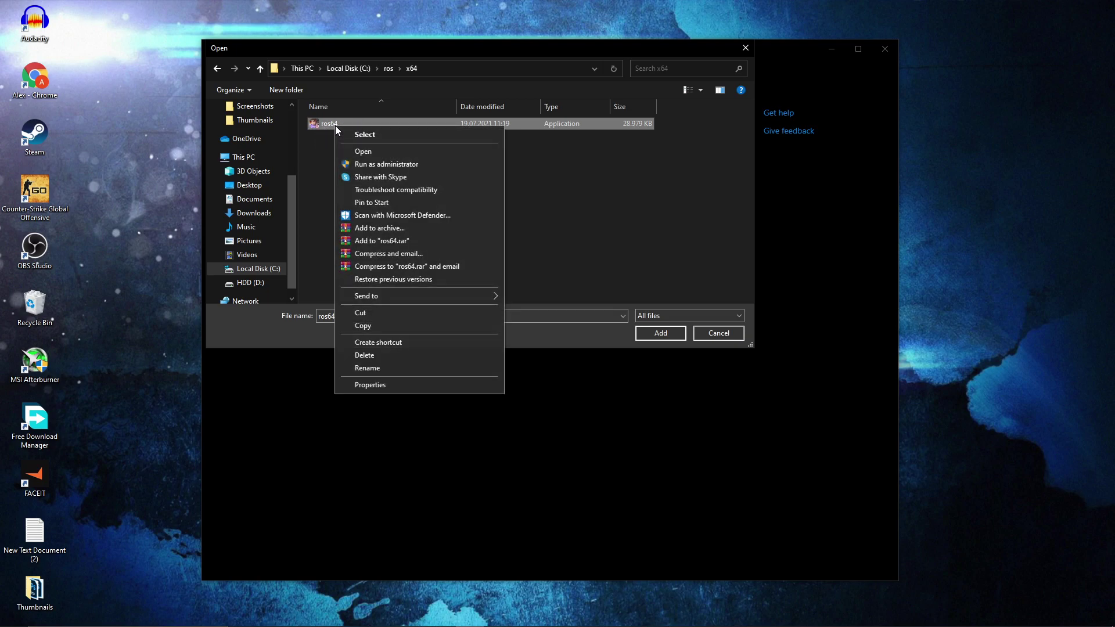
pyautogui.click(378, 384)
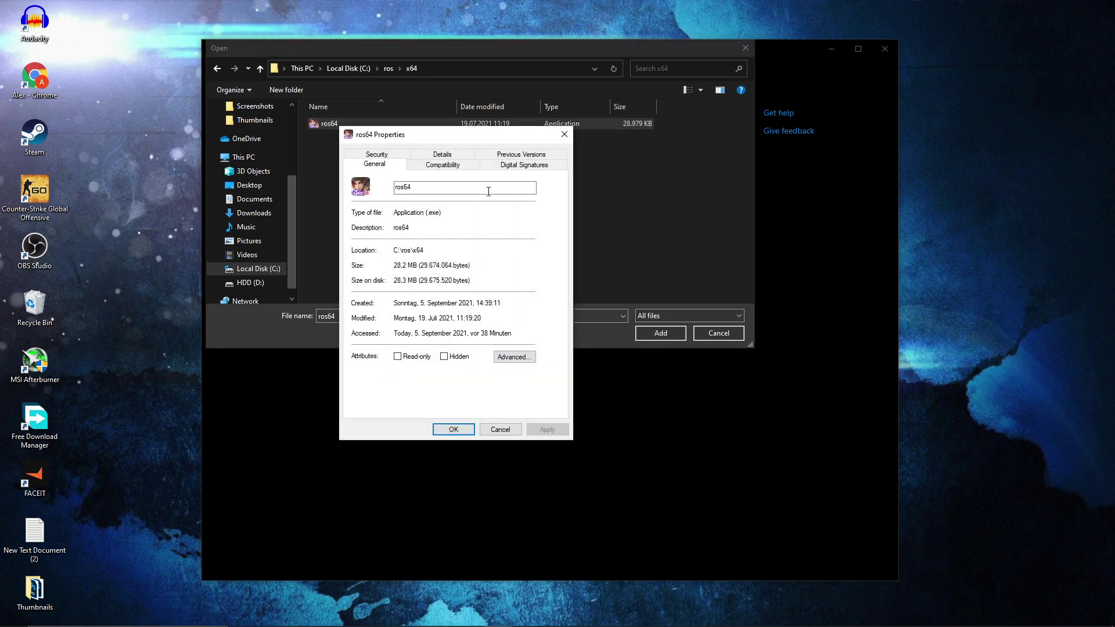
pyautogui.click(448, 165)
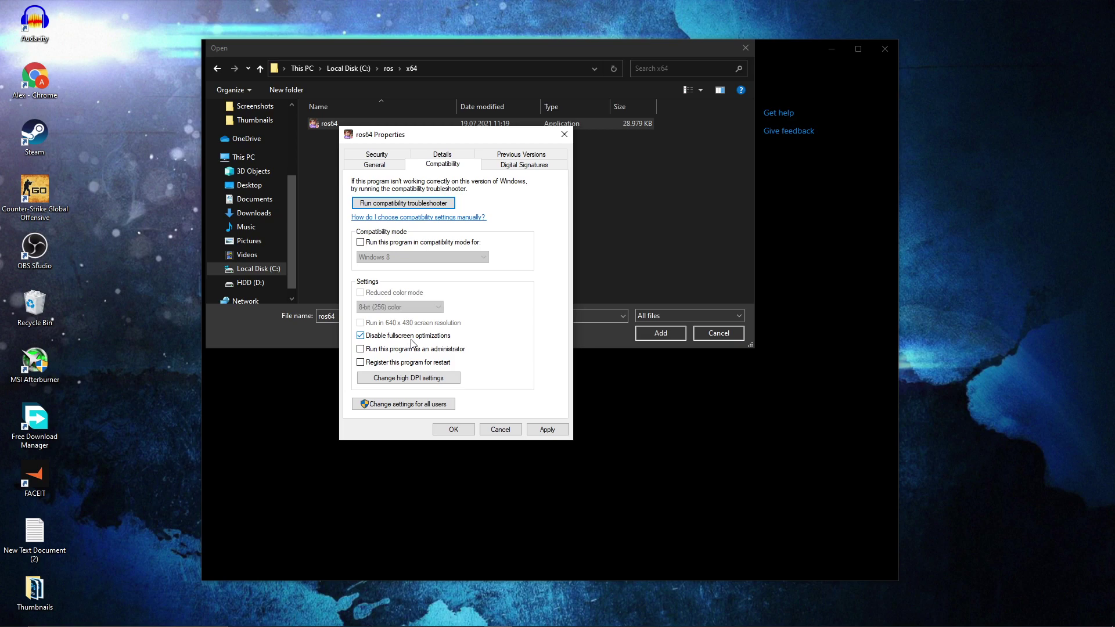
pyautogui.click(445, 378)
pyautogui.click(394, 358)
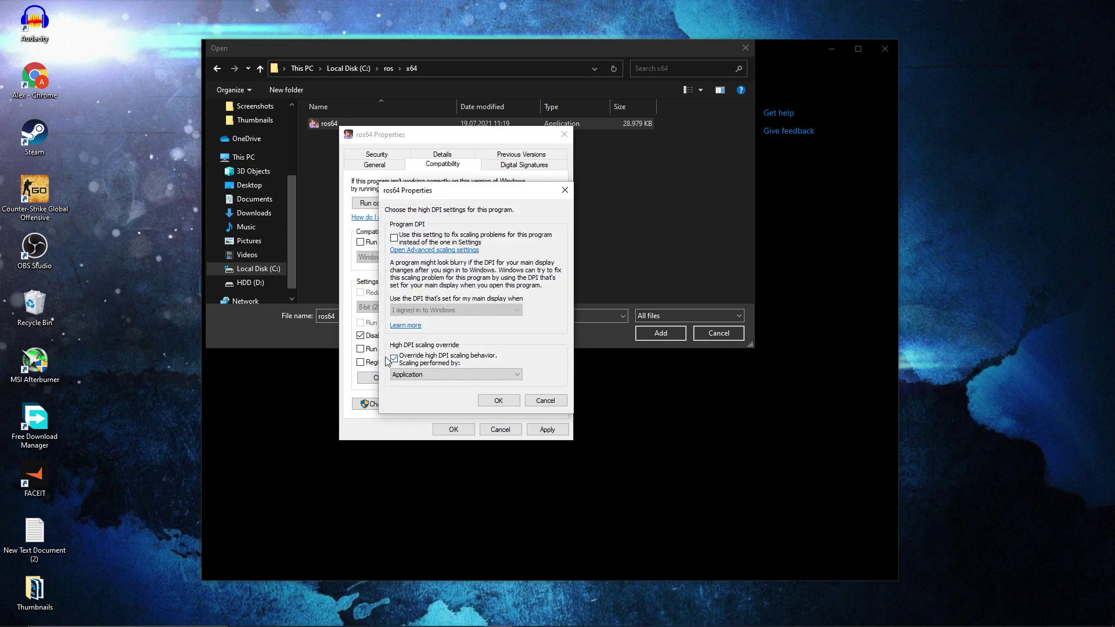
pyautogui.click(499, 402)
pyautogui.click(546, 430)
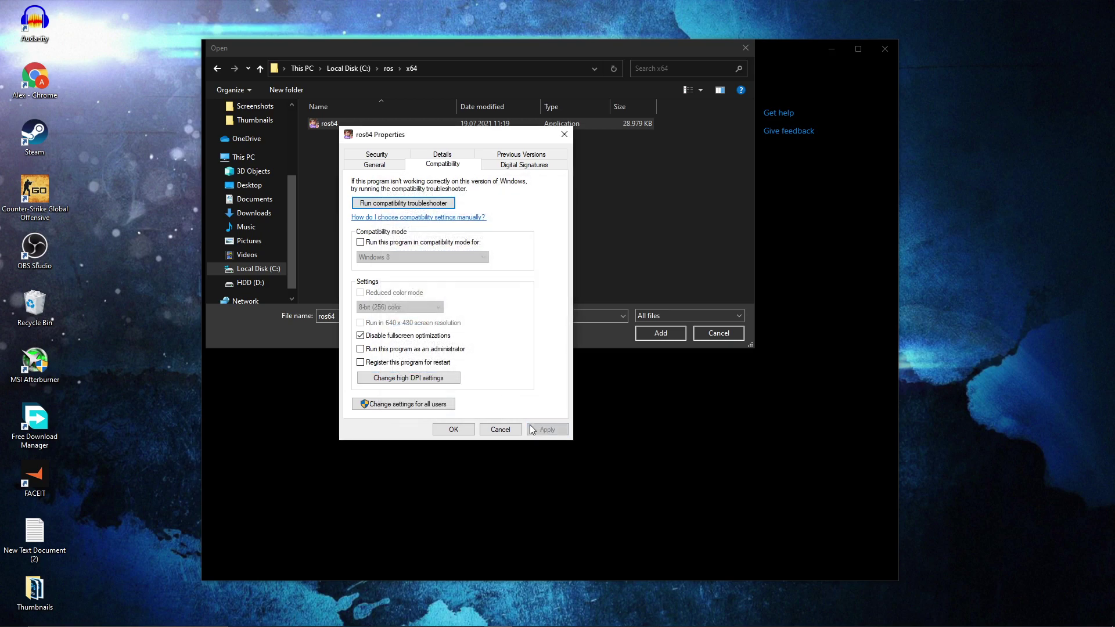
pyautogui.click(456, 429)
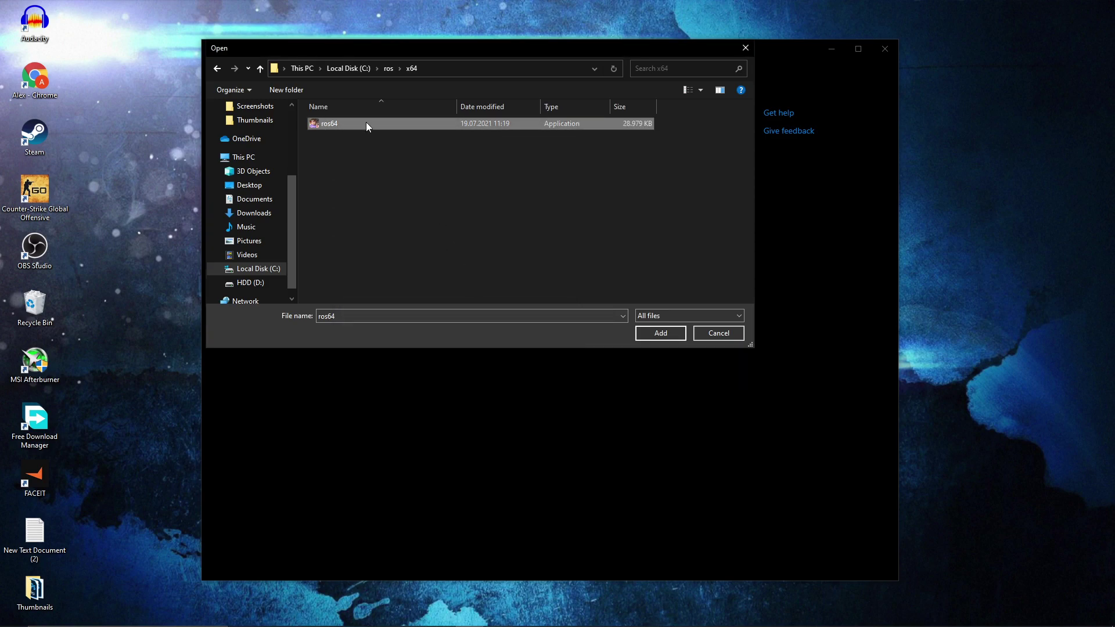
# - Add ros64 to the graphics performance preferences and save its preference as High performance
pyautogui.click(659, 334)
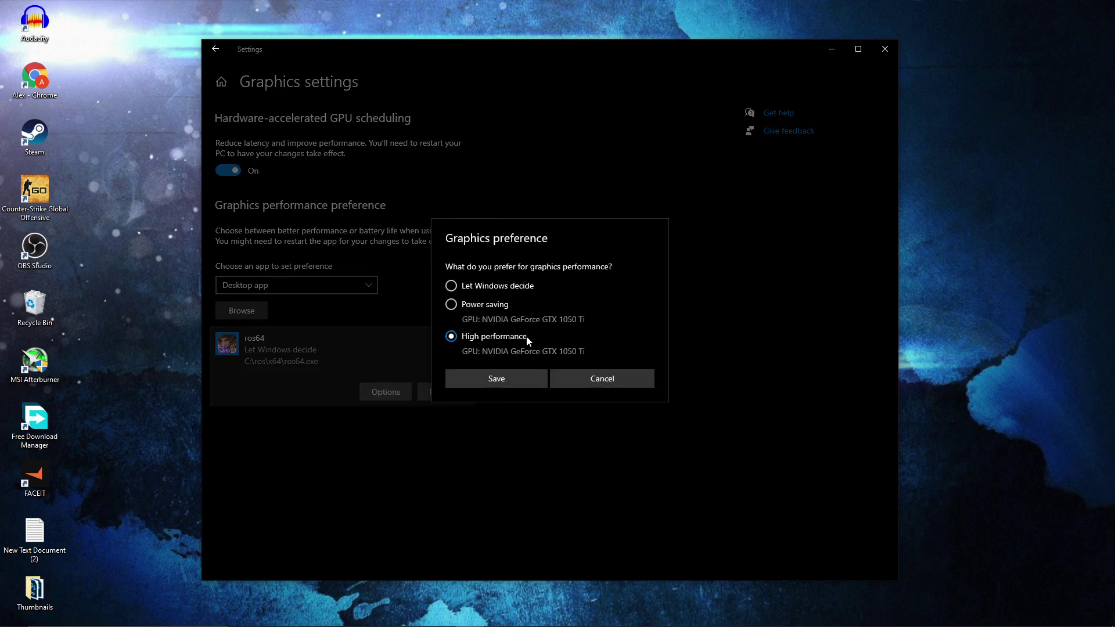
pyautogui.click(498, 377)
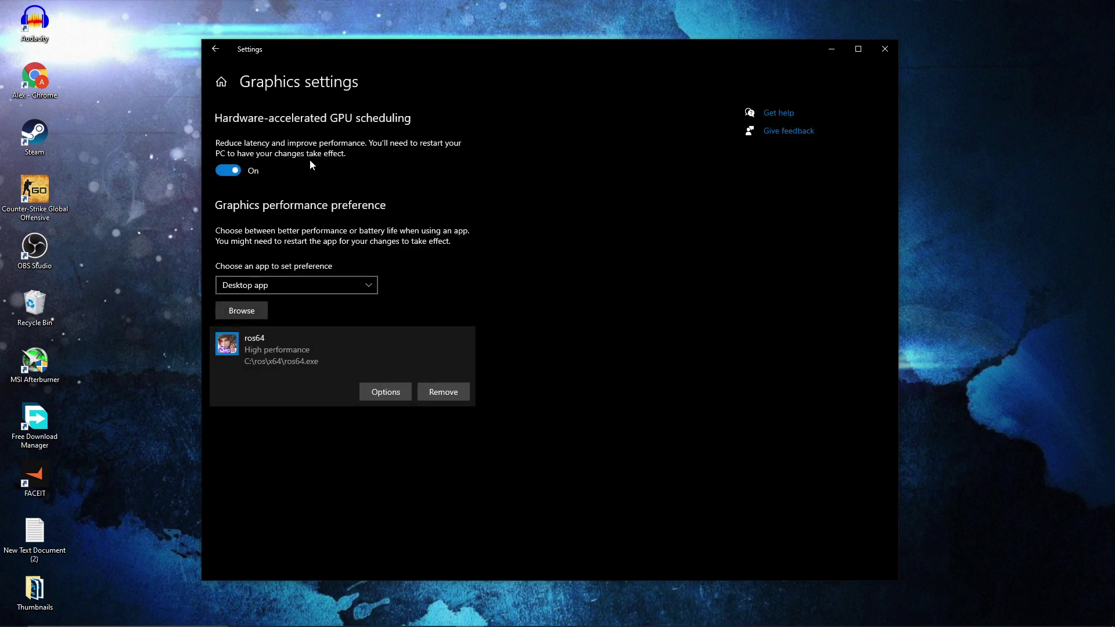
# - Check the Xbox Game Bar and Game Mode pages in the Gaming settings, and follow the related Graphics settings link
pyautogui.click(221, 81)
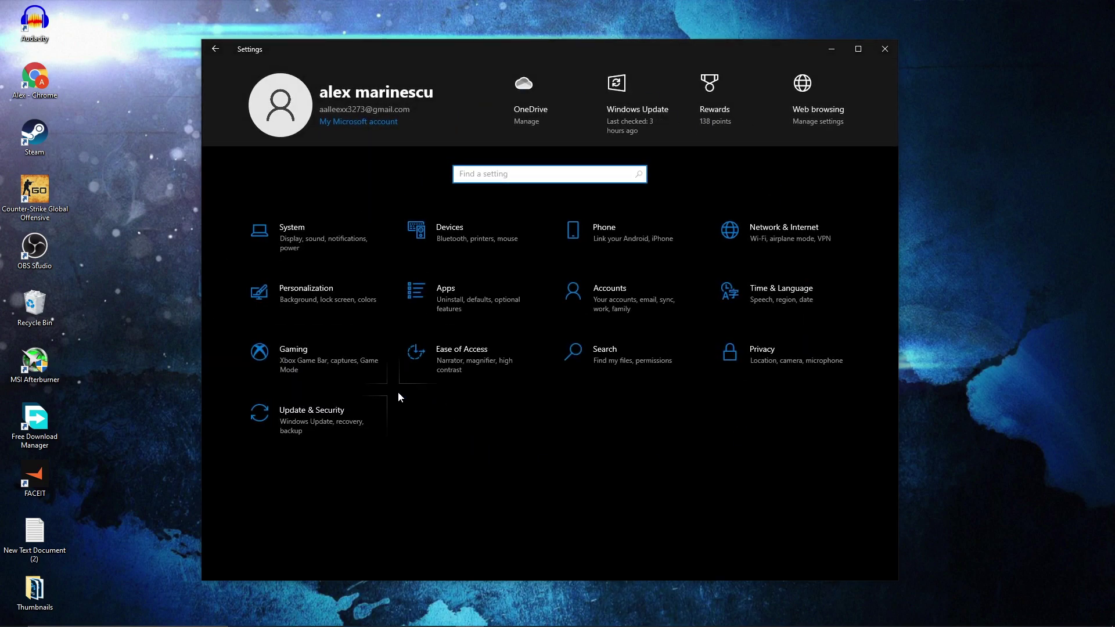
pyautogui.click(312, 357)
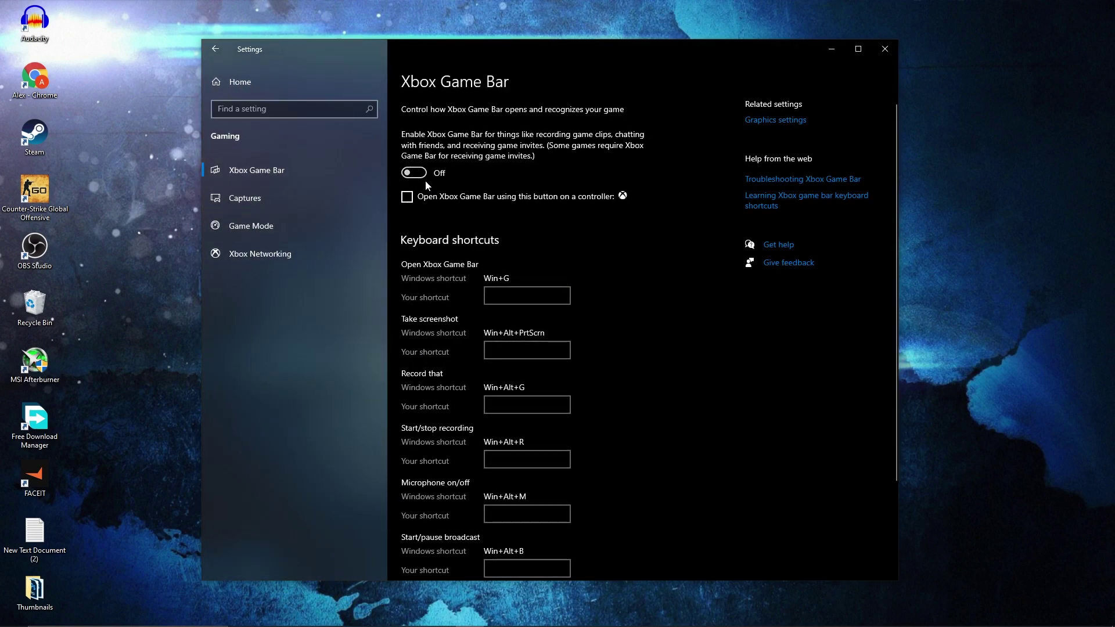
pyautogui.click(248, 225)
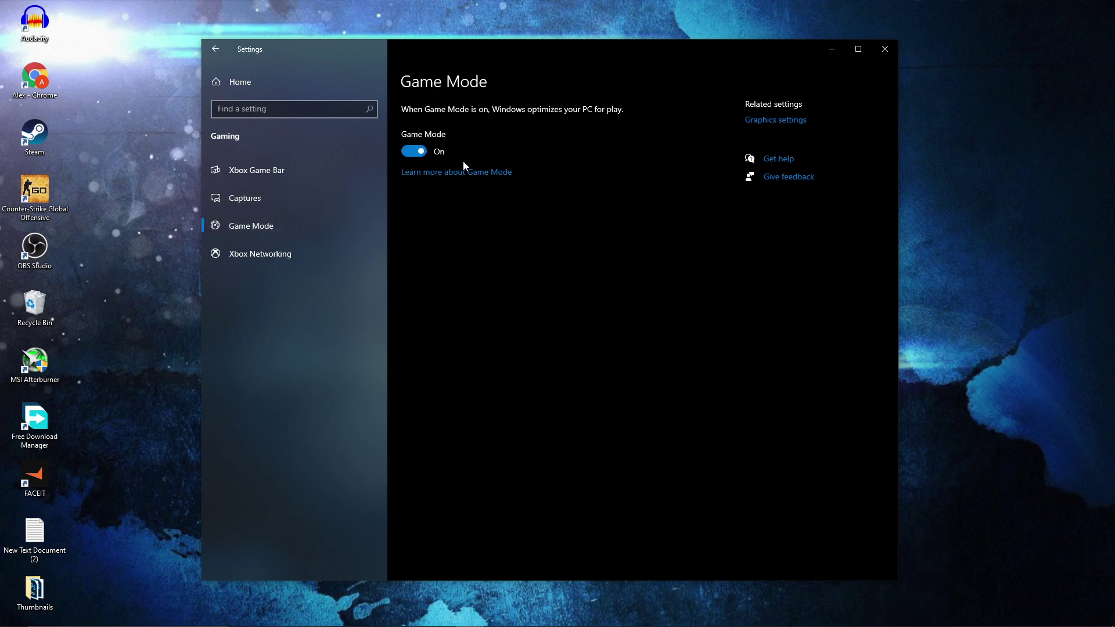
pyautogui.click(777, 120)
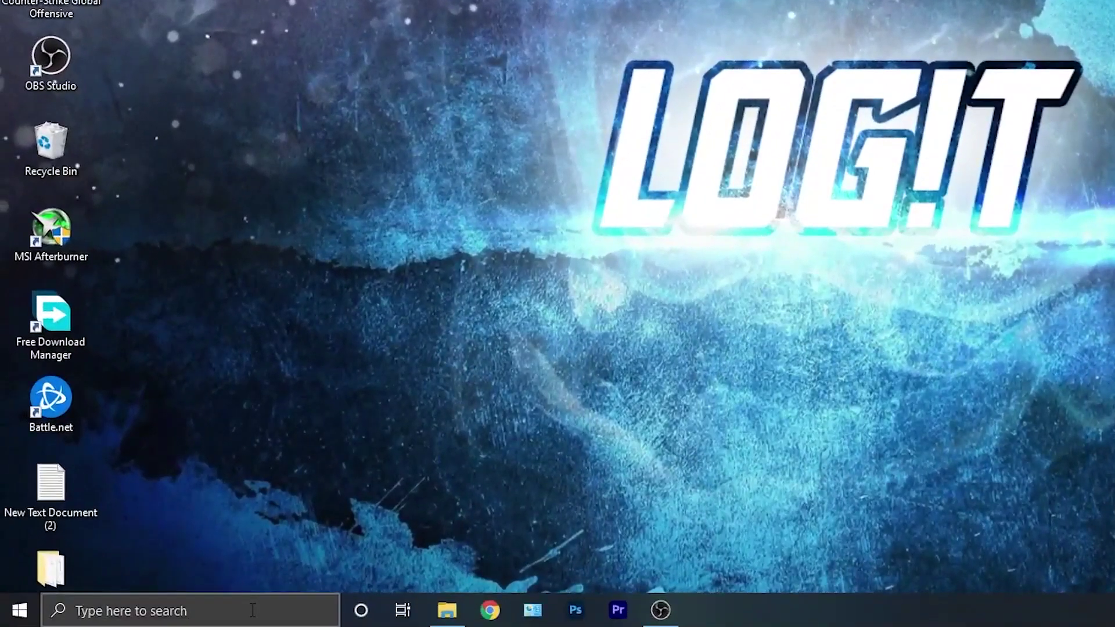
# - Search Windows for "cmd" and open Command Prompt as administrator
pyautogui.click(252, 611)
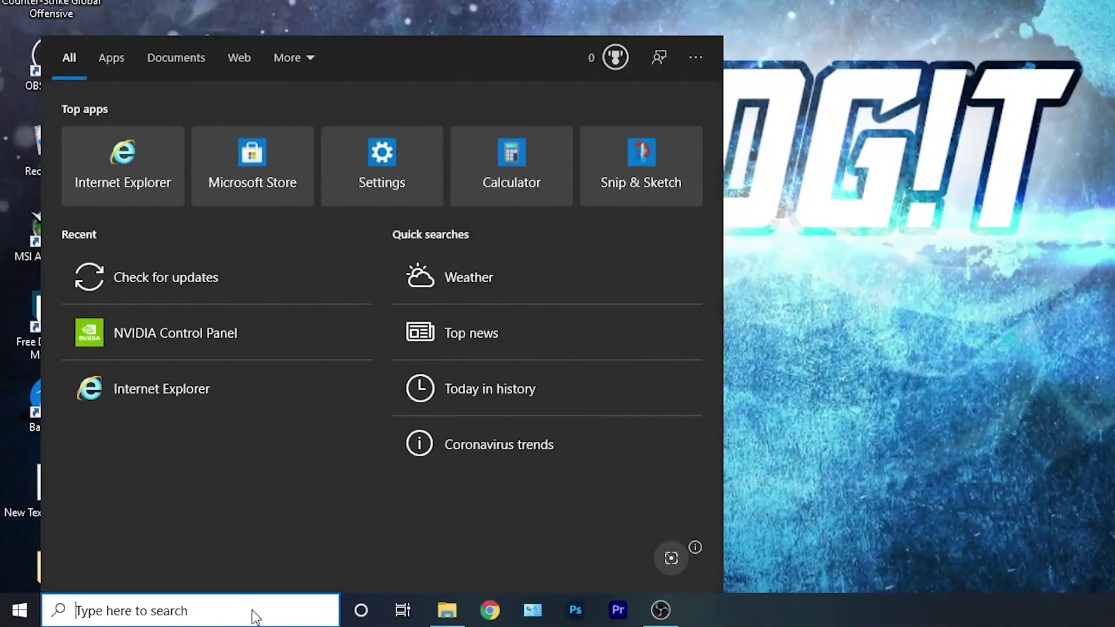
pyautogui.write('cmd')
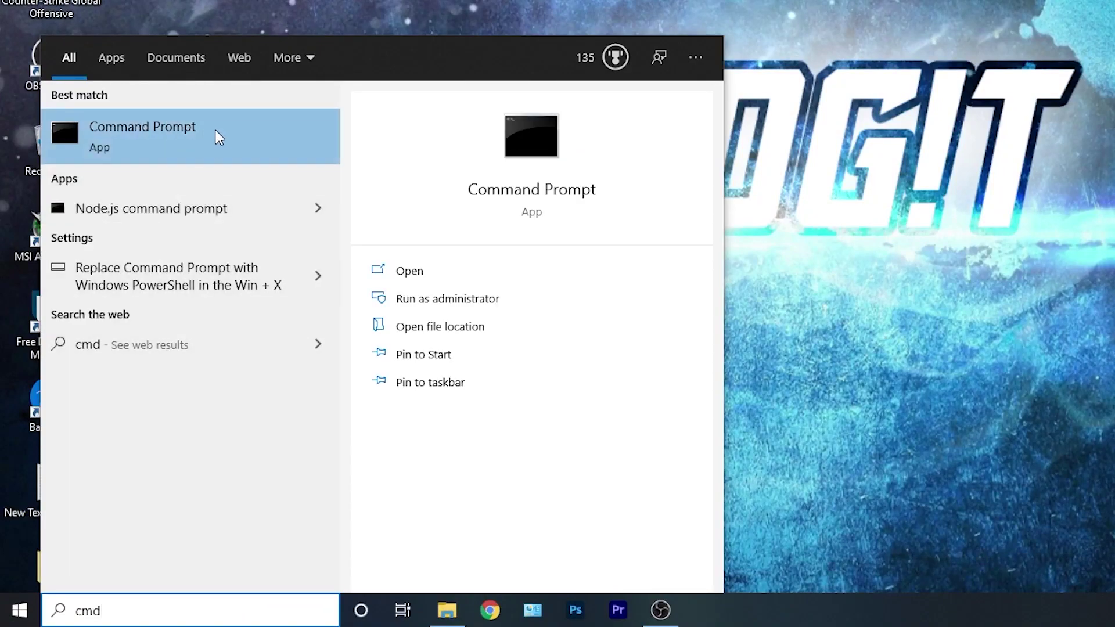
pyautogui.rightClick(197, 129)
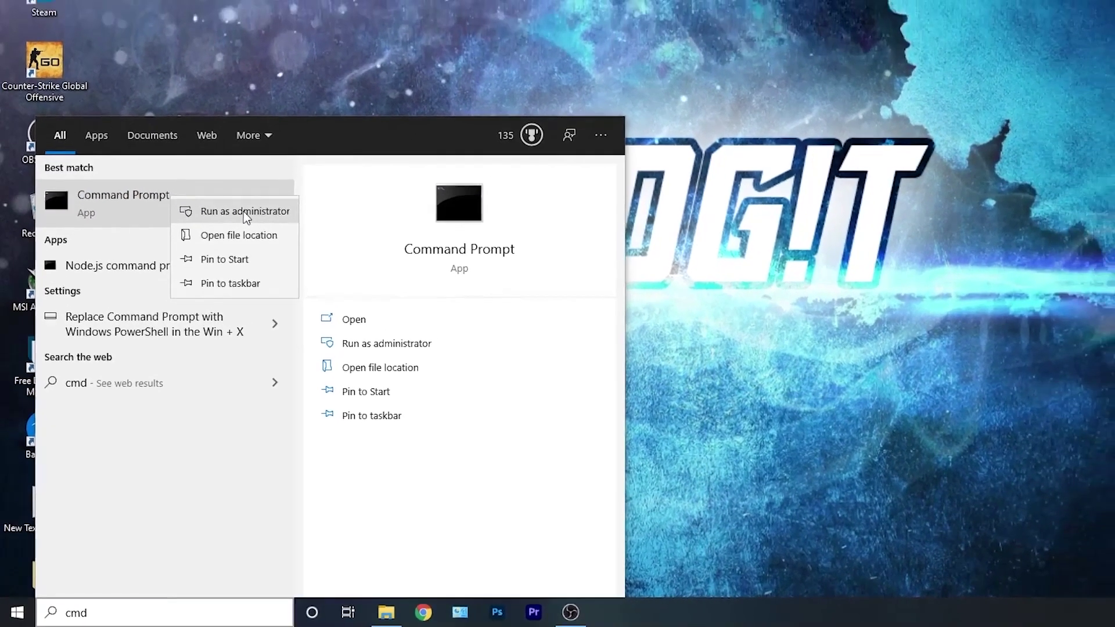
pyautogui.click(228, 149)
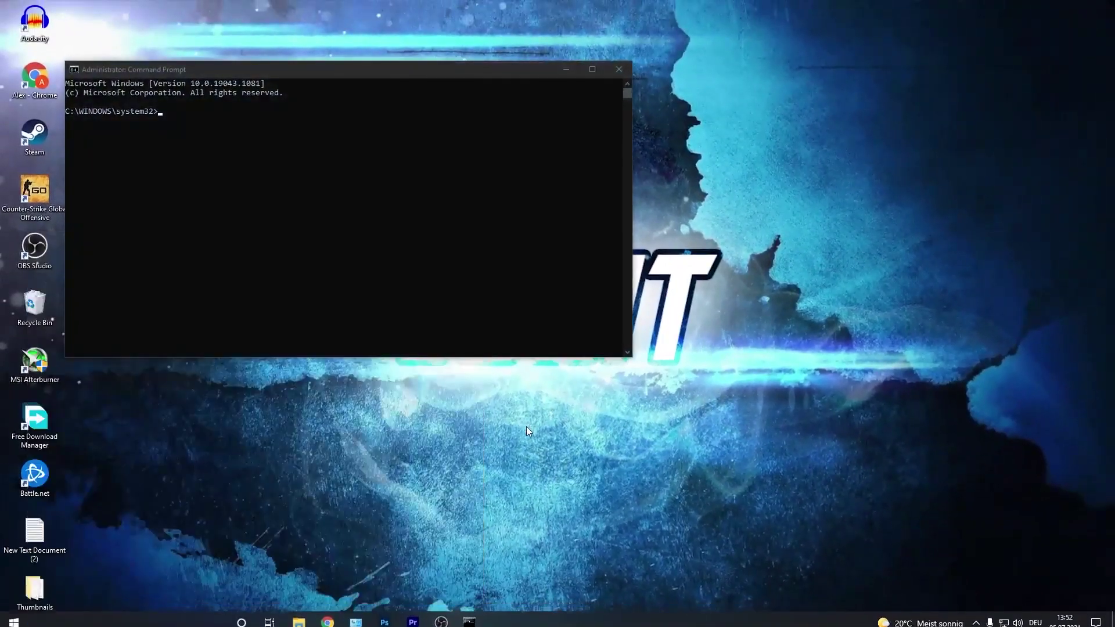
pyautogui.moveTo(334, 77); pyautogui.dragTo(309, 79)
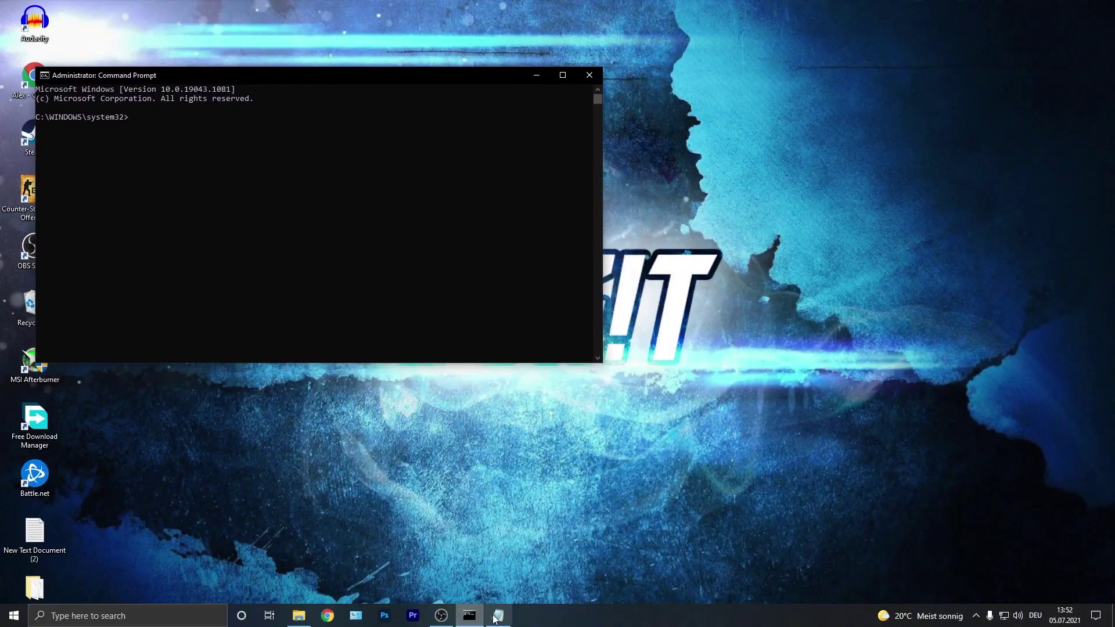
# - Copy "powercfg -duplicatescheme e9a42b02-d5df-448d-aa00-03f14749eb61" from the Notepad document, run it in Command Prompt, and close the window
pyautogui.hotkey('alt', 'Tab')
pyautogui.moveTo(850, 233); pyautogui.dragTo(560, 234)
pyautogui.rightClick(576, 235)
pyautogui.click(598, 266)
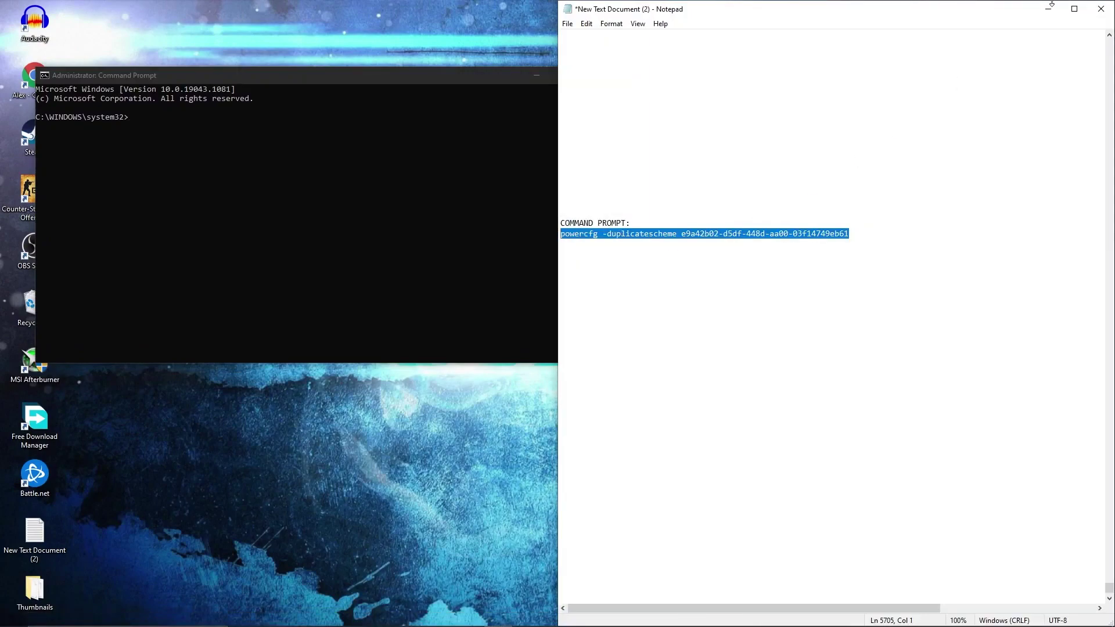
pyautogui.click(1047, 9)
pyautogui.rightClick(148, 119)
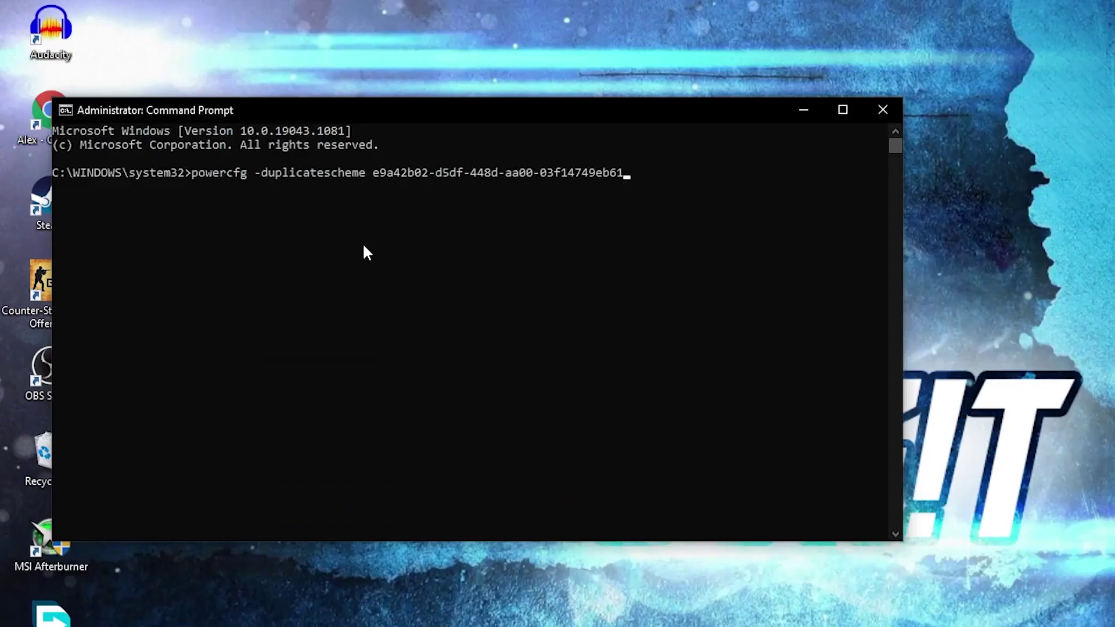
pyautogui.press('Return')
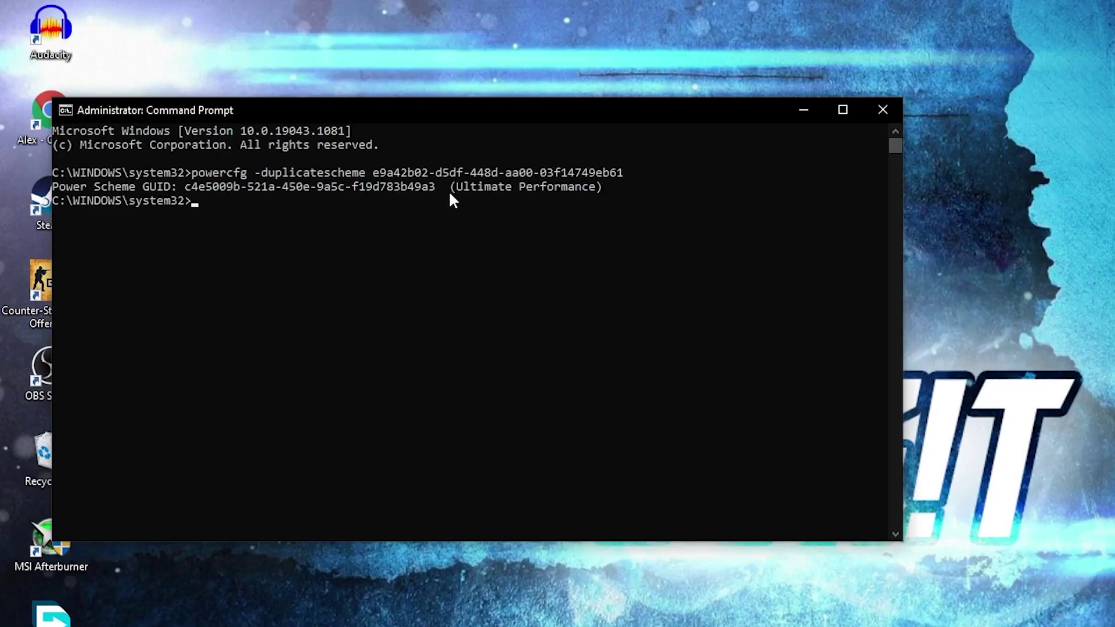
pyautogui.moveTo(452, 188); pyautogui.dragTo(515, 193)
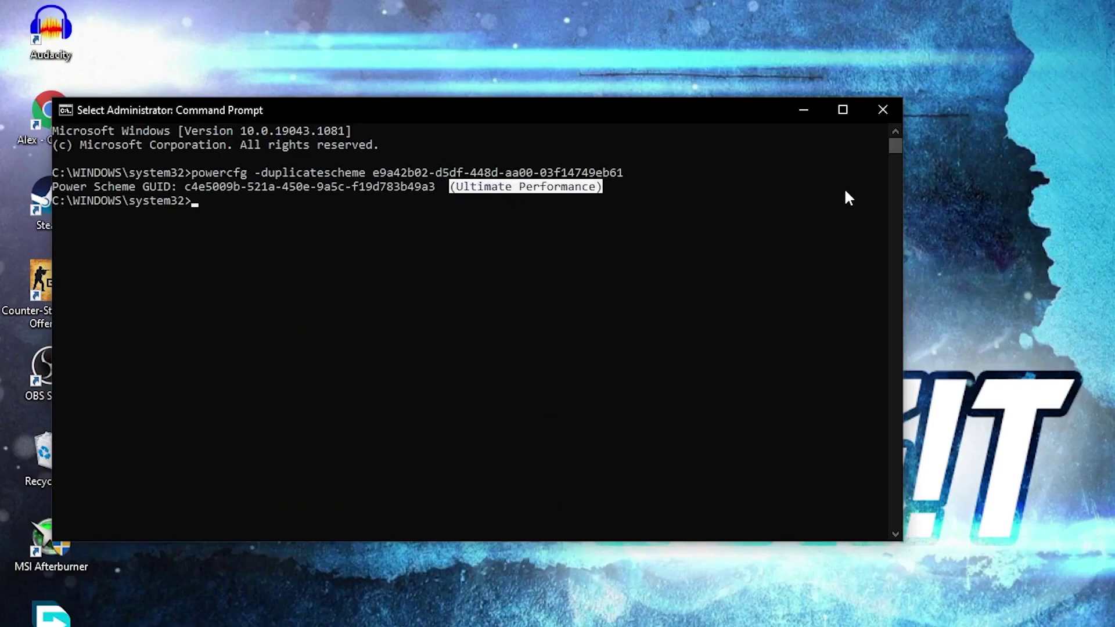
pyautogui.click(877, 113)
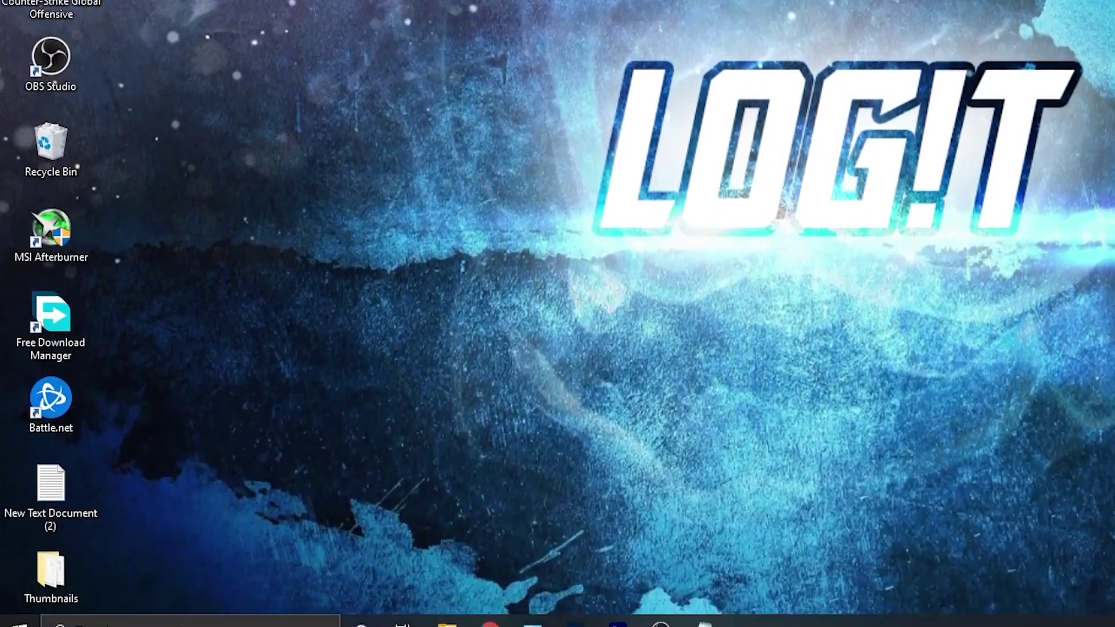
# - Search Windows for "choose", open Choose a power plan, and activate the last Ultimate Performance plan among the additional plans
pyautogui.click(217, 613)
pyautogui.write('choose')
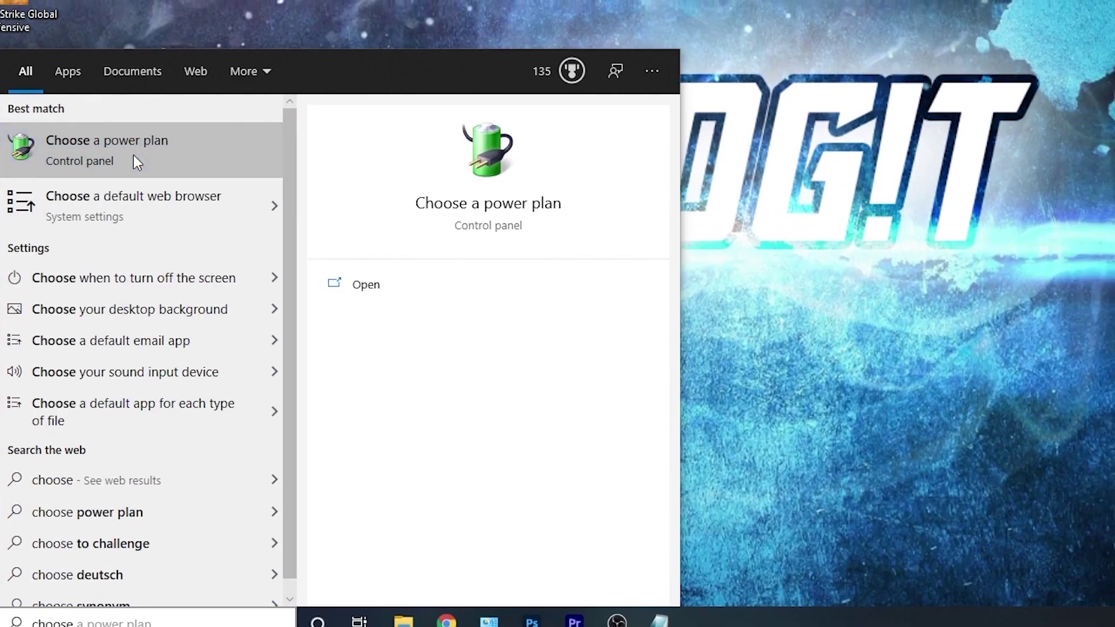
pyautogui.click(198, 143)
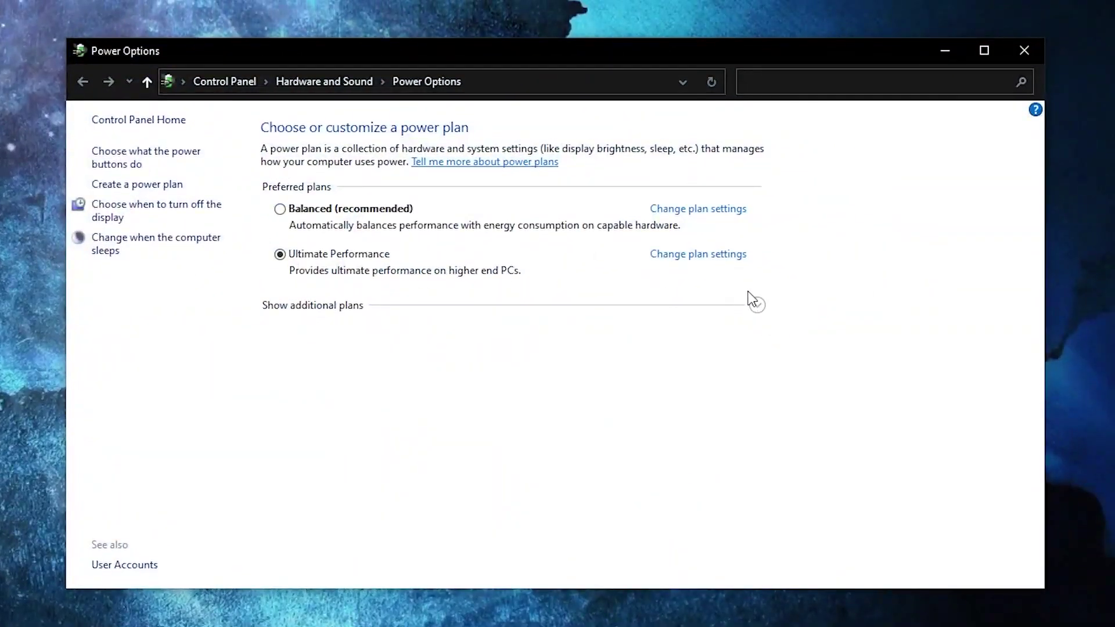
pyautogui.click(757, 305)
pyautogui.scroll(-1, 442, 365)
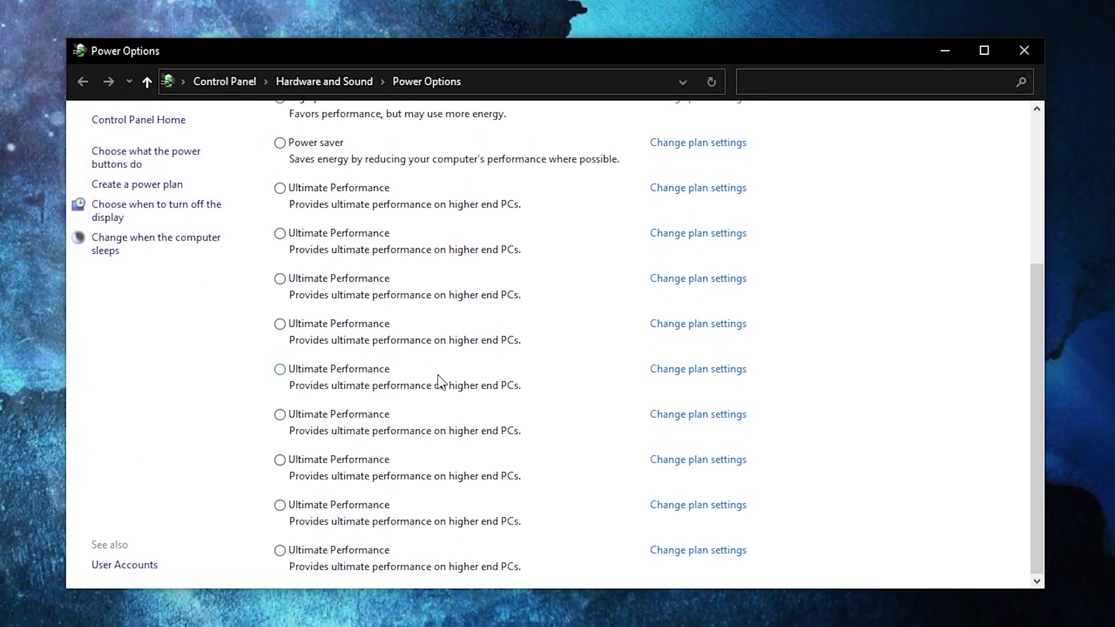
pyautogui.click(283, 554)
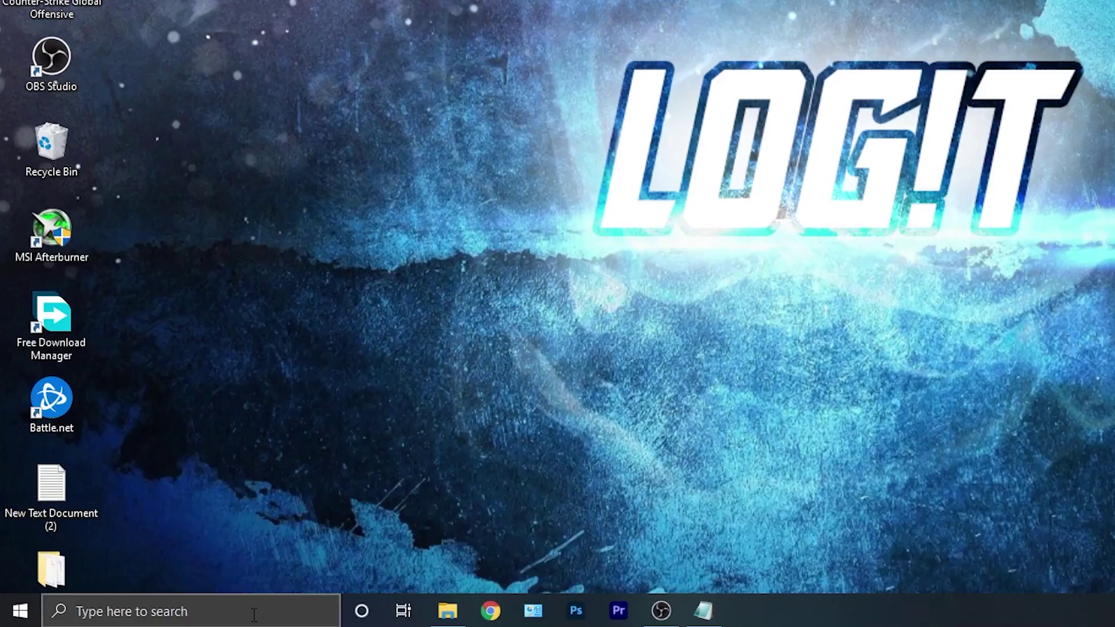
# - Search Windows for "this pc", open its properties, and go to Advanced system settings
pyautogui.click(255, 620)
pyautogui.write('this pc')
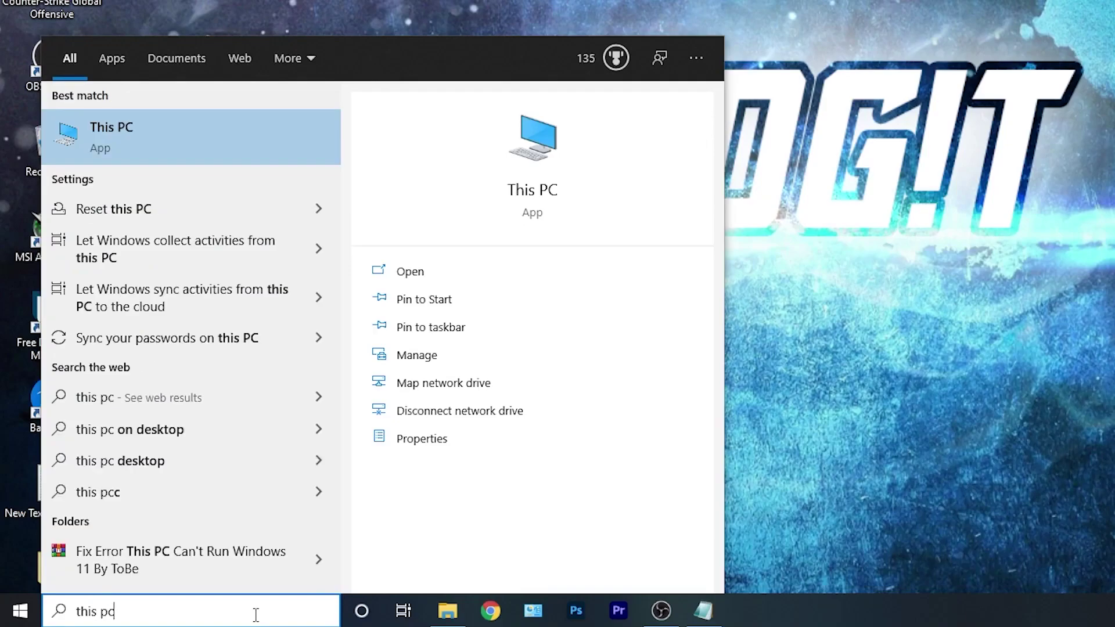
pyautogui.rightClick(186, 134)
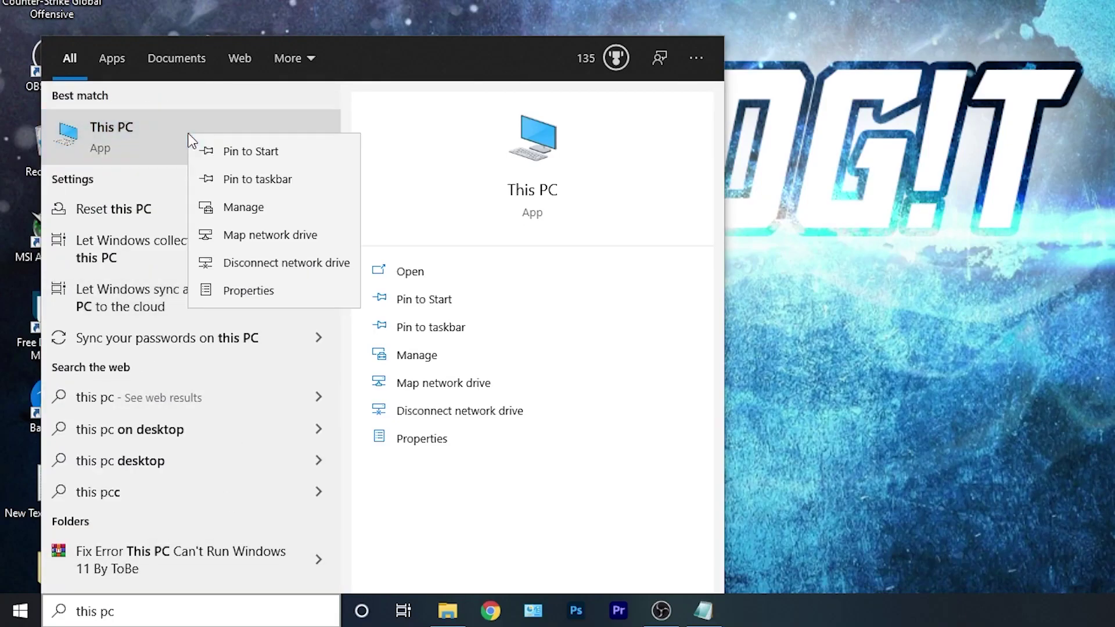
pyautogui.click(235, 287)
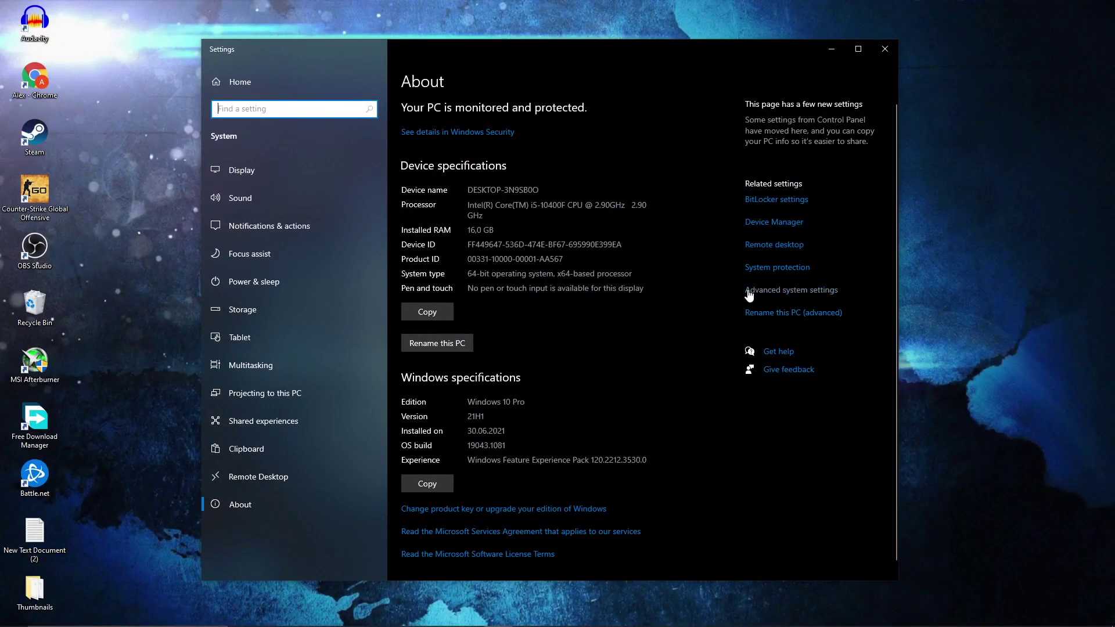
pyautogui.click(788, 293)
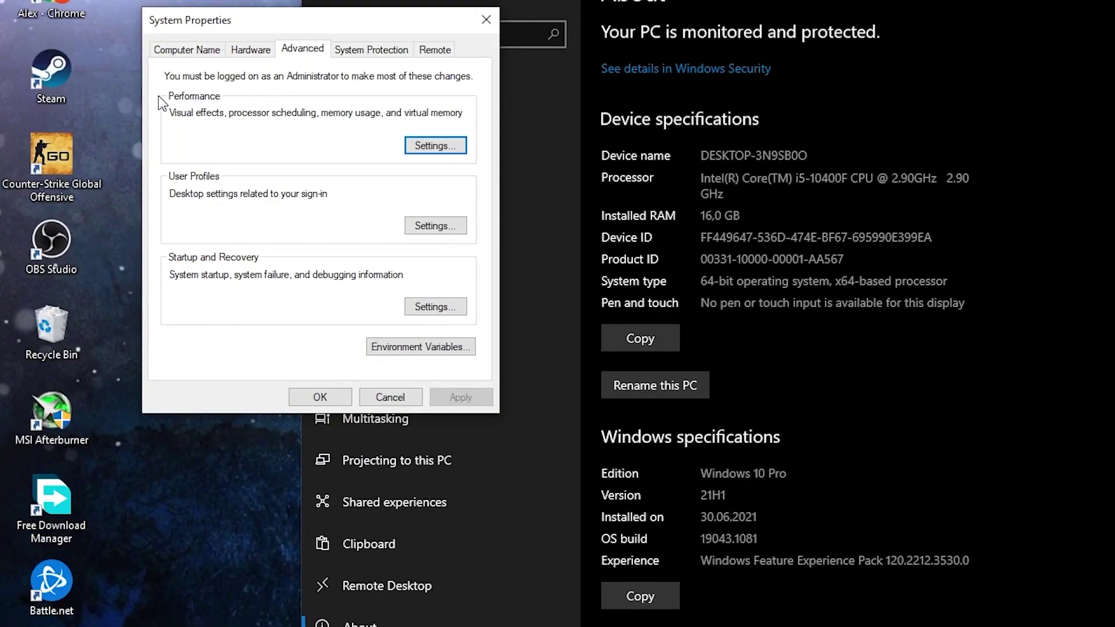
# - Set the Performance visual effects to Adjust for best performance, apply and confirm, and close System Properties and Settings
pyautogui.click(434, 146)
pyautogui.click(216, 224)
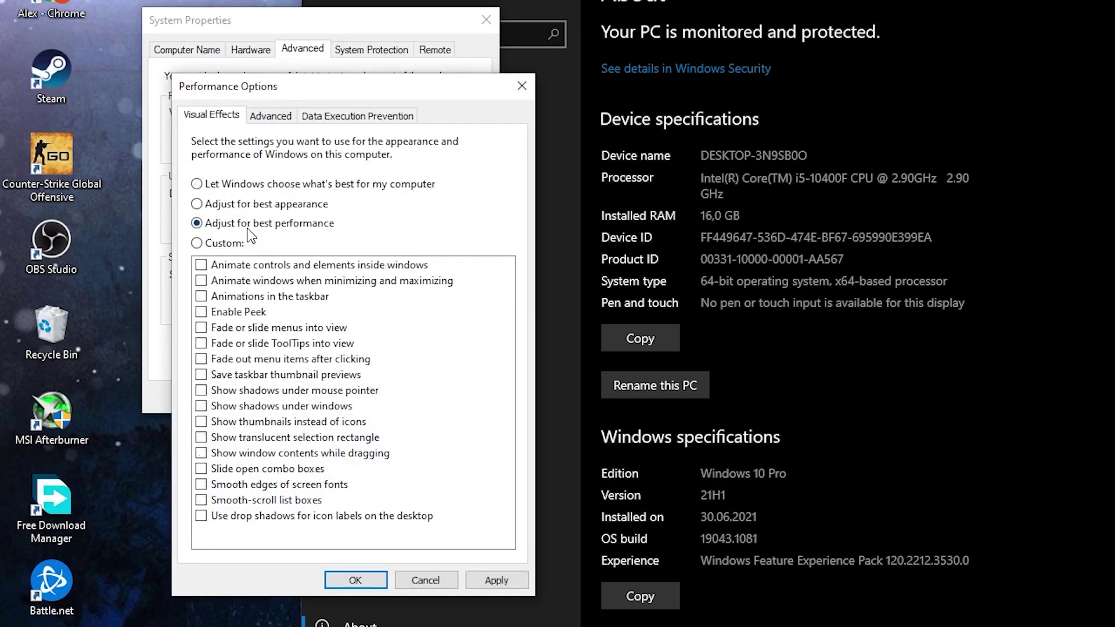
pyautogui.click(496, 580)
pyautogui.click(360, 580)
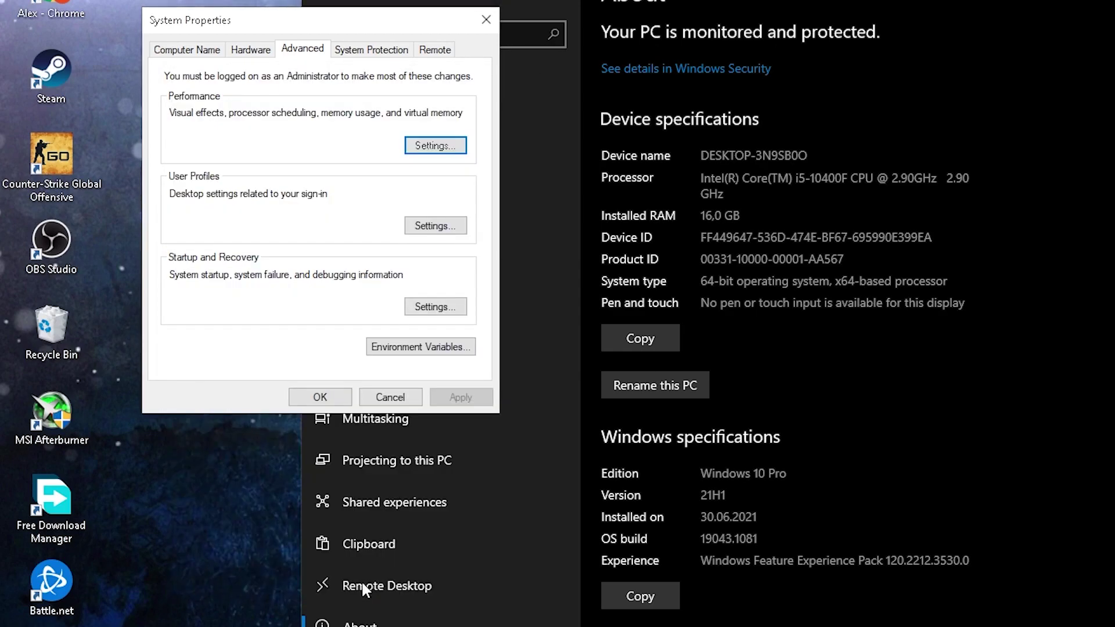
pyautogui.click(333, 401)
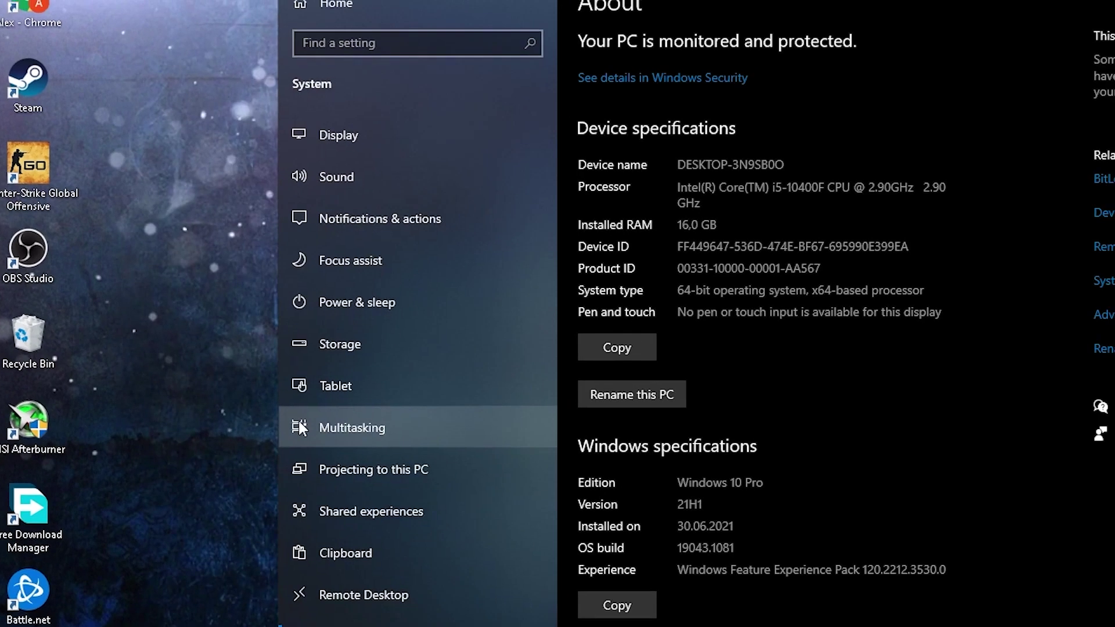
pyautogui.click(966, 37)
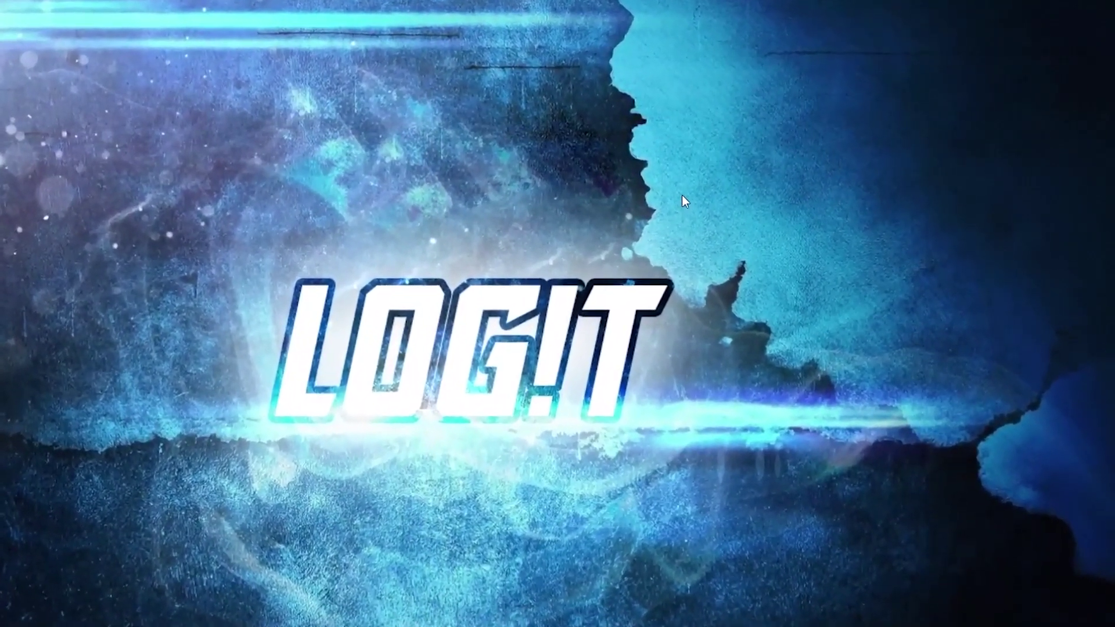
# - Open NVIDIA Control Panel from the desktop and apply "Use the advanced 3D image settings" for the image settings
pyautogui.rightClick(732, 190)
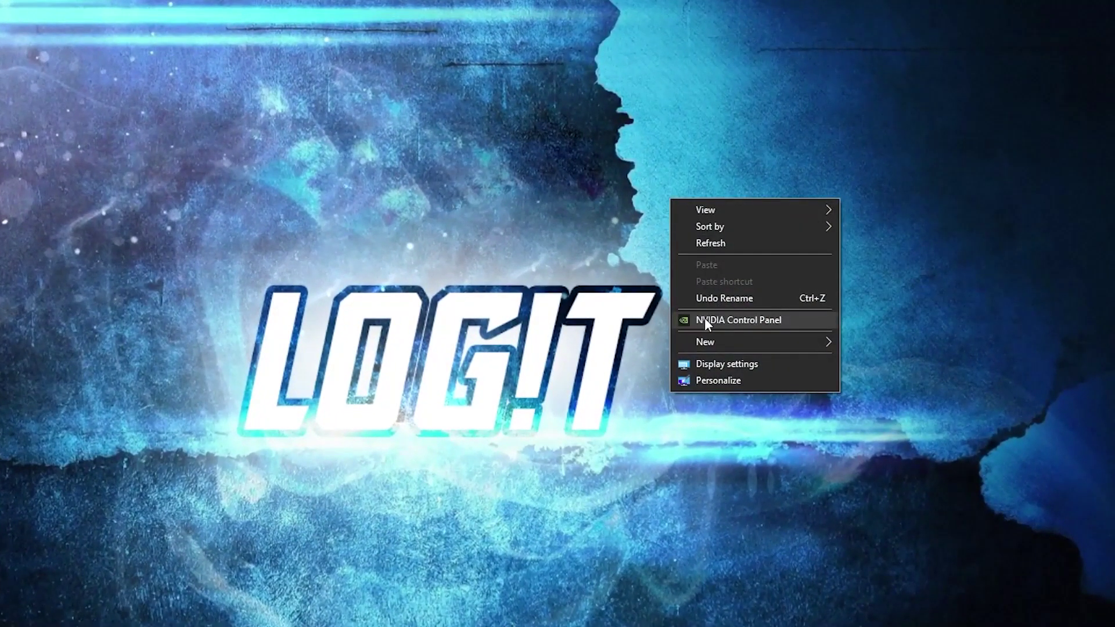
pyautogui.click(740, 322)
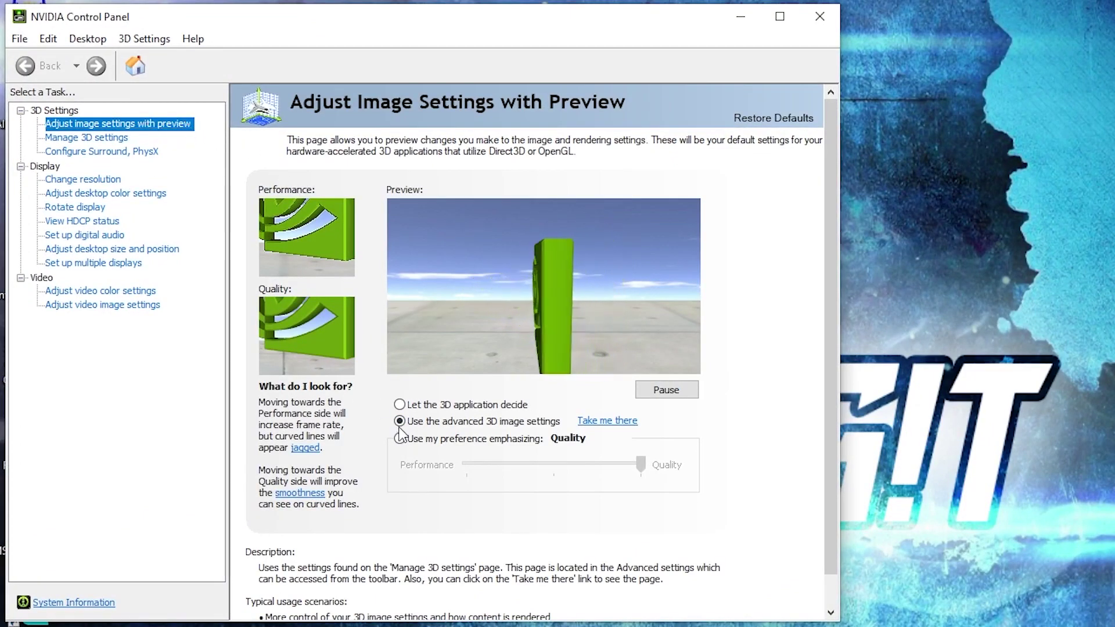
pyautogui.click(458, 427)
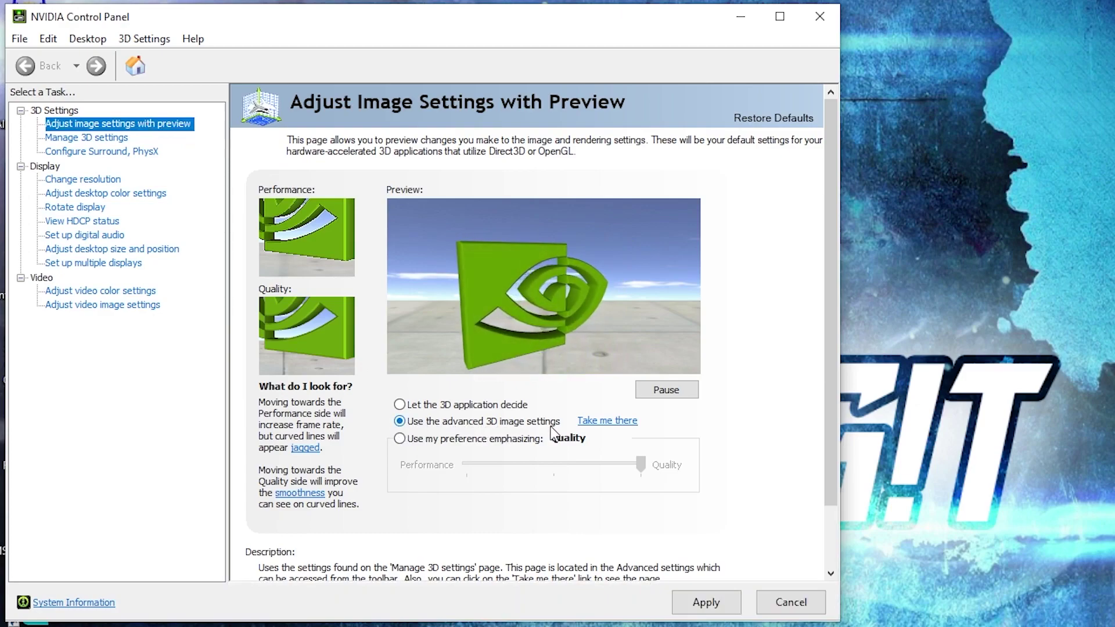
pyautogui.click(703, 598)
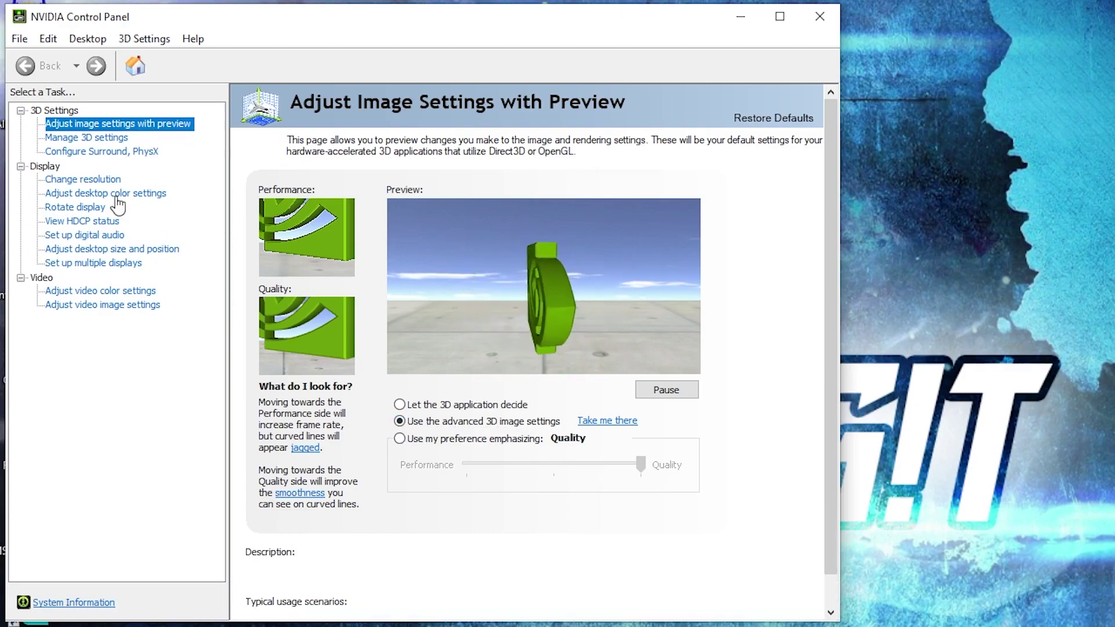
# - In Manage 3D settings, check OpenGL rendering GPU, Power management mode, Texture filtering - Quality, Threaded optimization and Vertical sync
pyautogui.click(46, 138)
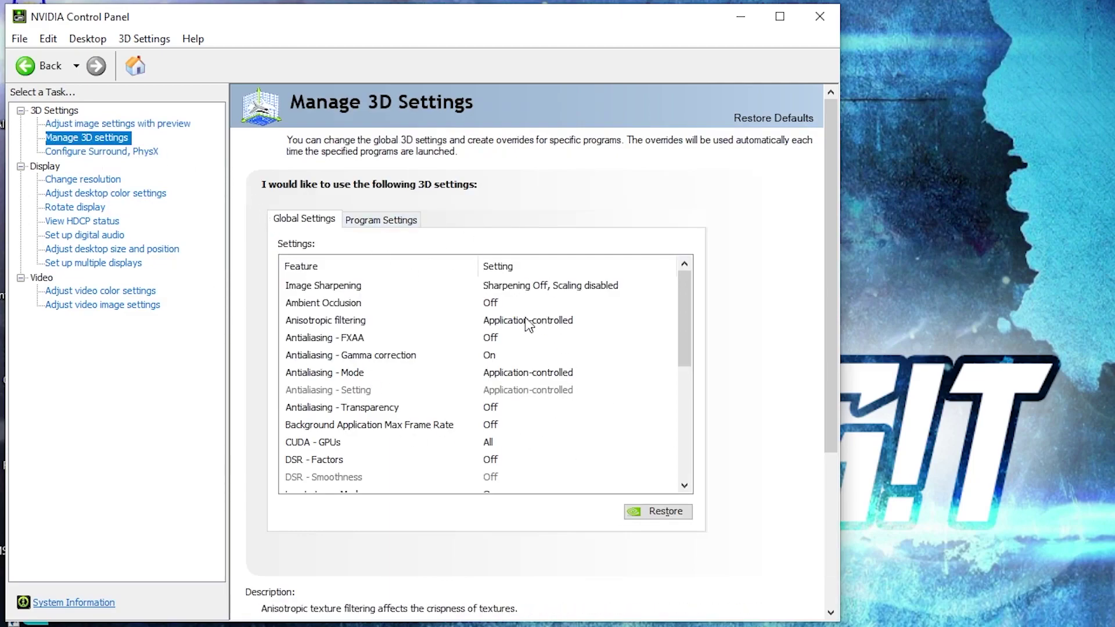
pyautogui.scroll(-3, 597, 403)
pyautogui.click(286, 392)
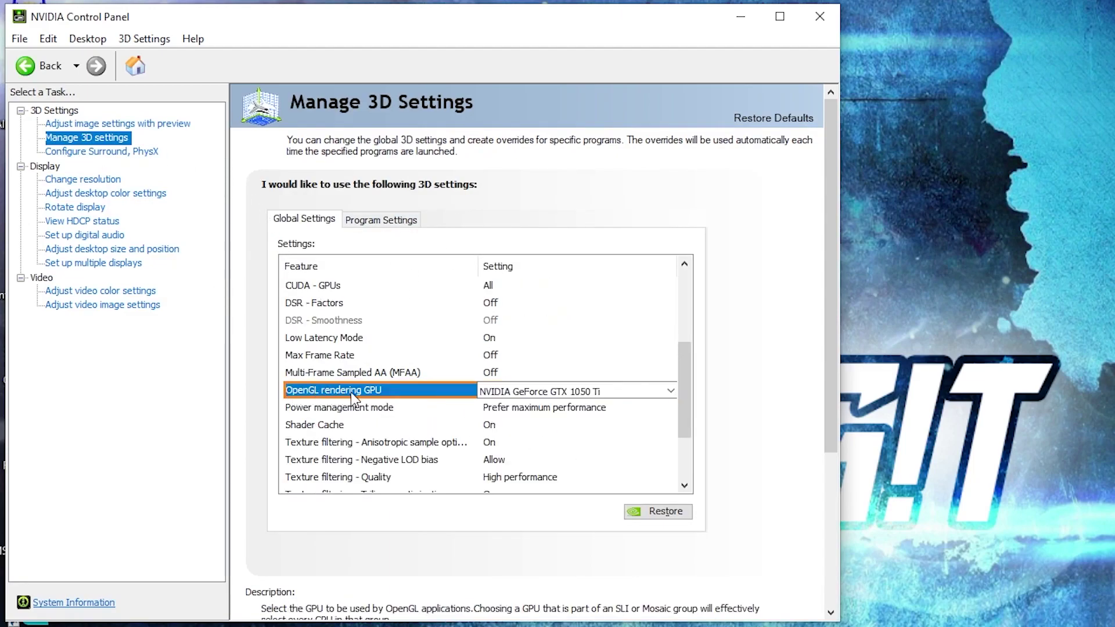
pyautogui.click(596, 406)
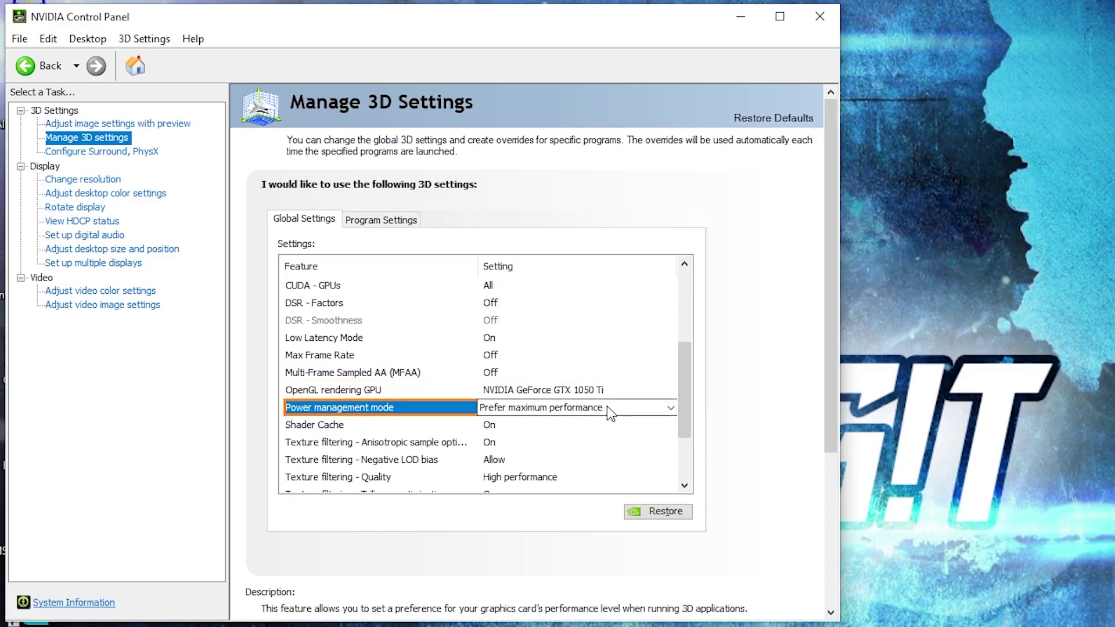
pyautogui.scroll(-2, 406, 395)
pyautogui.click(287, 390)
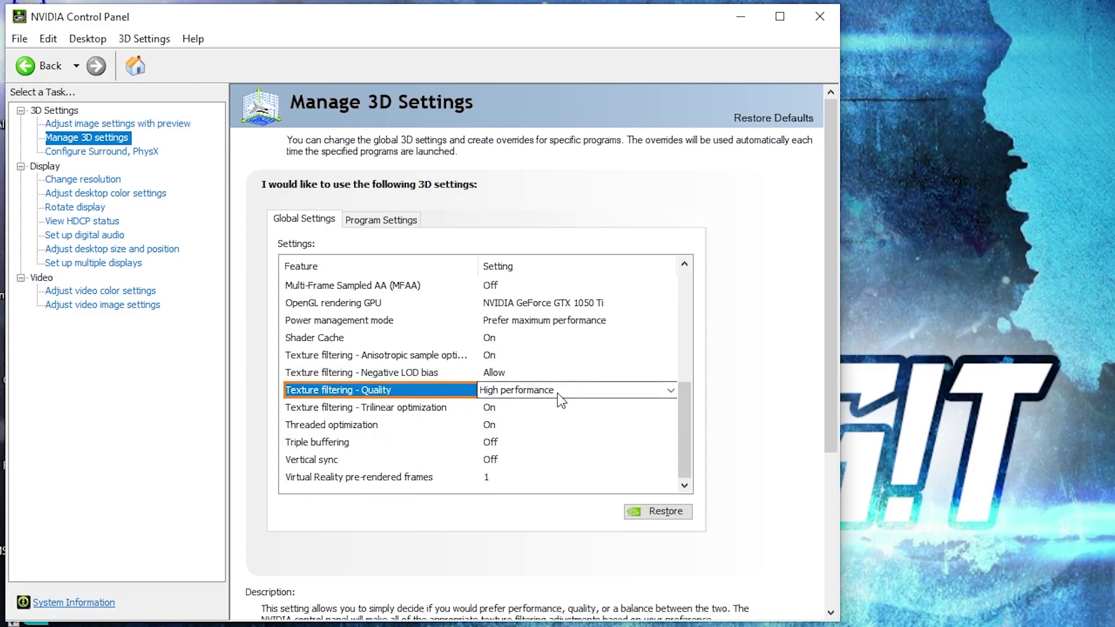
pyautogui.click(294, 425)
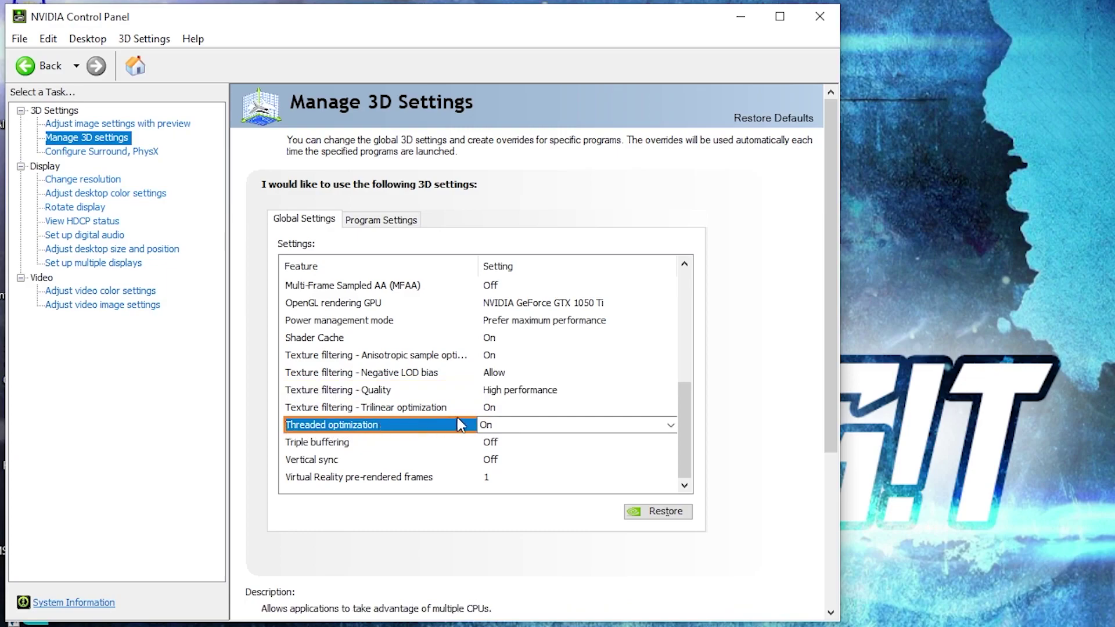
pyautogui.click(328, 459)
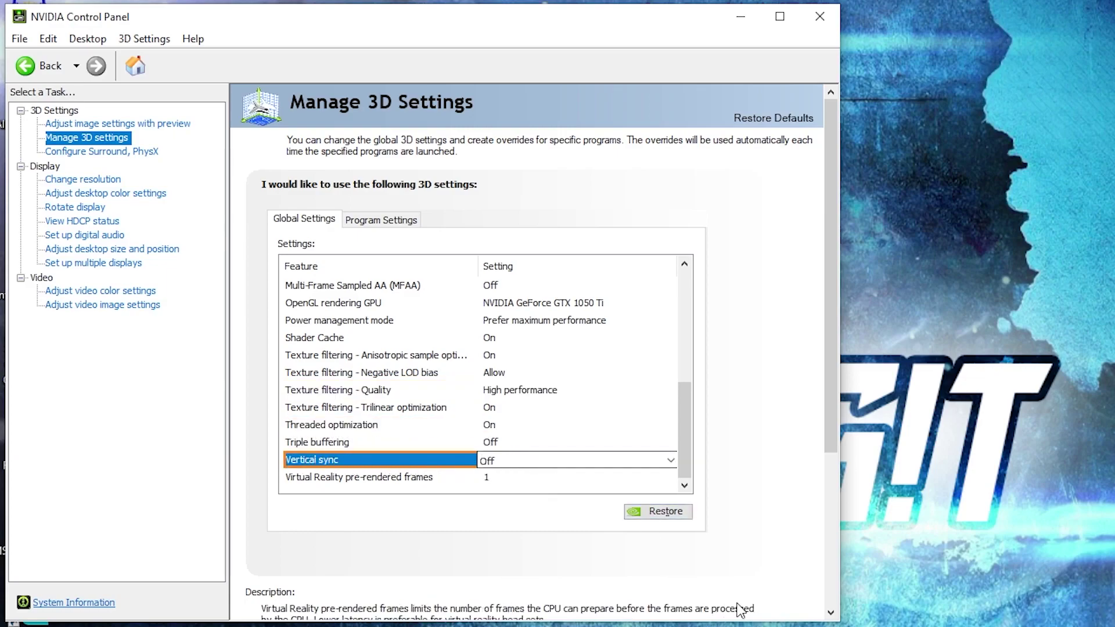
# - In the desktop color settings, set Digital vibrance to 70% and apply the change
pyautogui.click(92, 197)
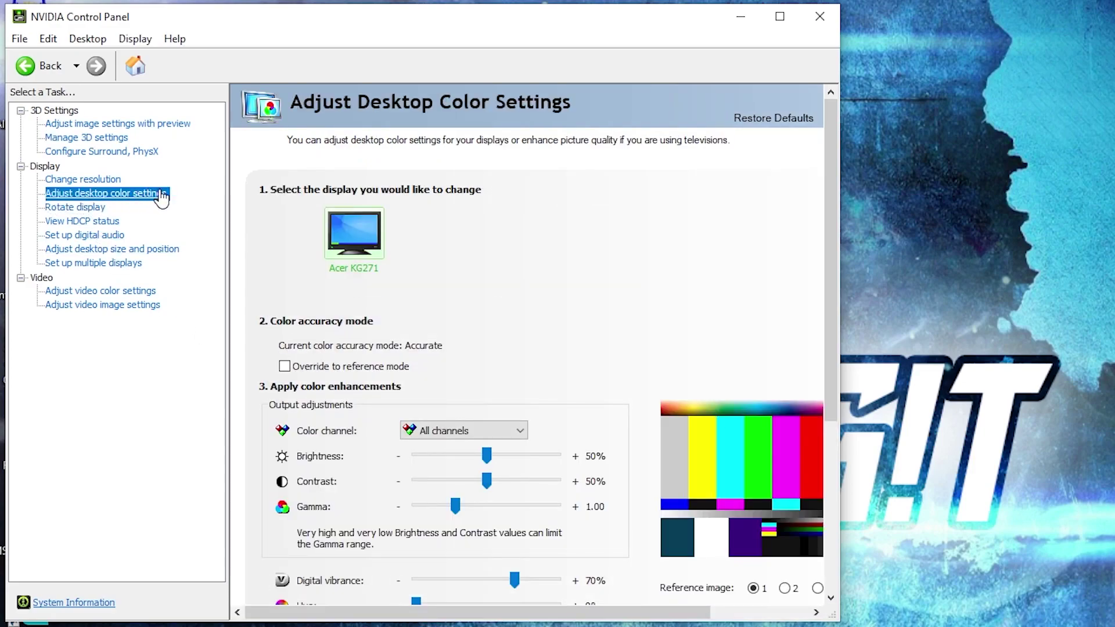
pyautogui.scroll(-2, 313, 479)
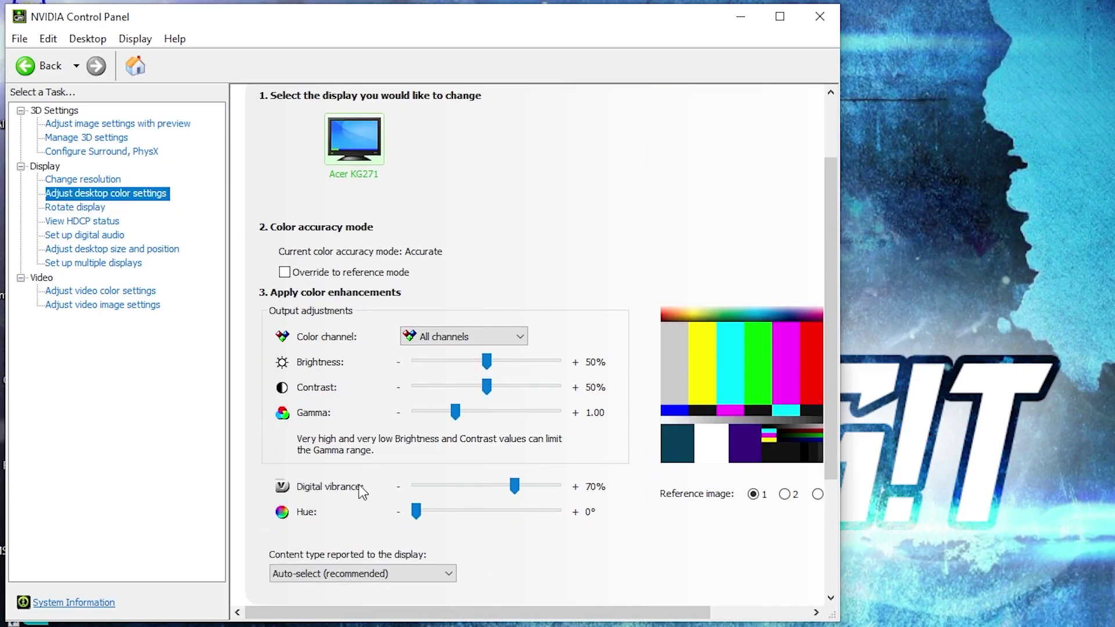
pyautogui.moveTo(515, 485); pyautogui.dragTo(518, 485)
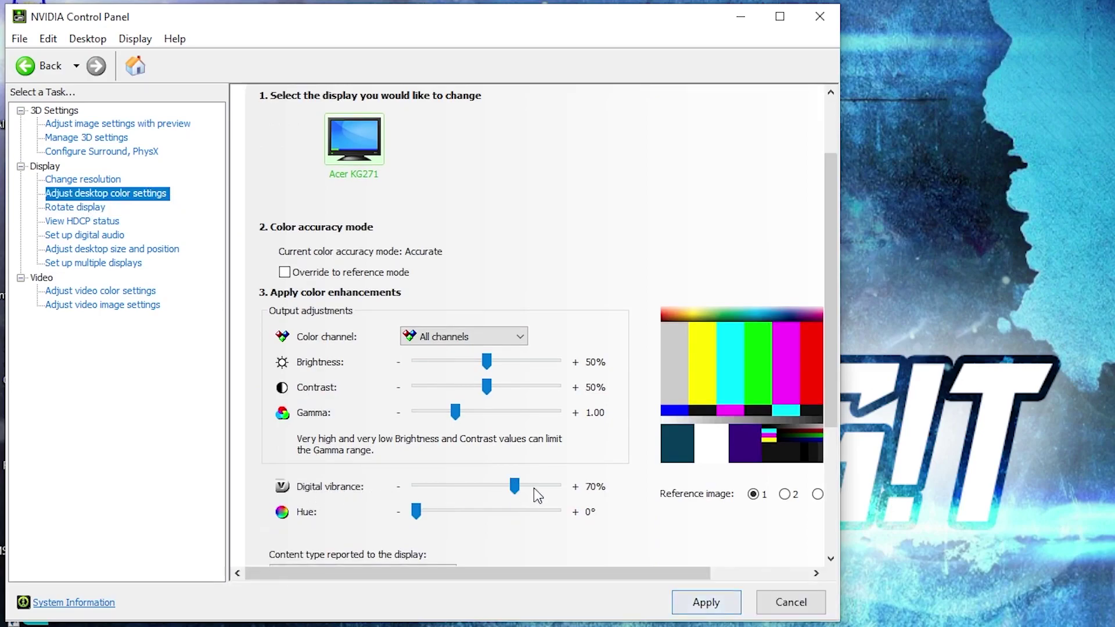
pyautogui.click(708, 607)
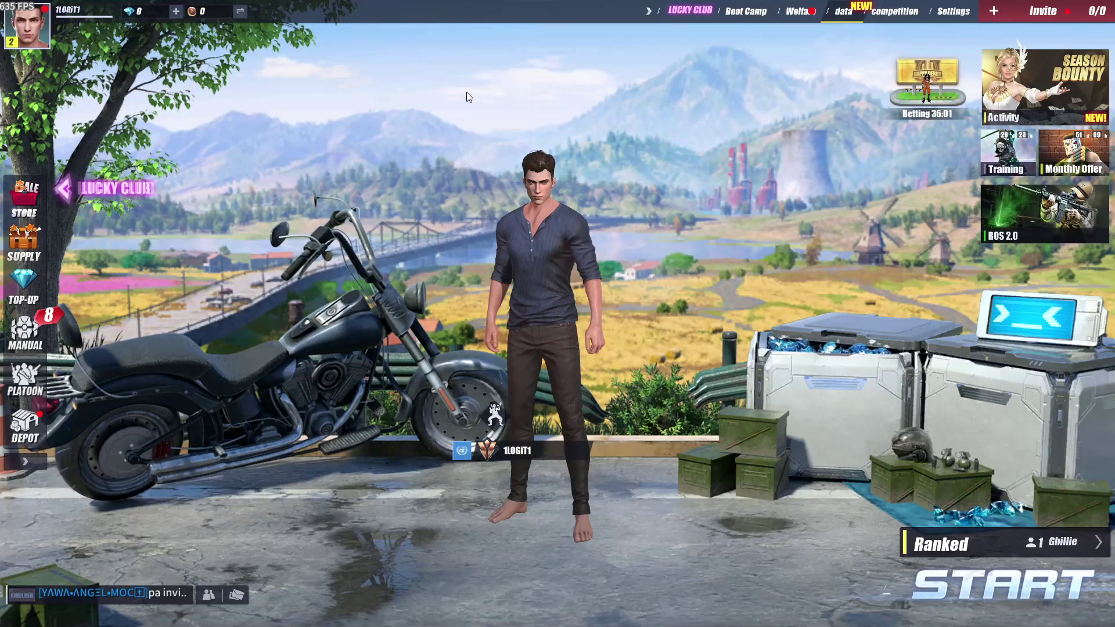
# - In Rules of Survival, open the game's Basic Settings and set the graphics quality to Low
pyautogui.click(955, 13)
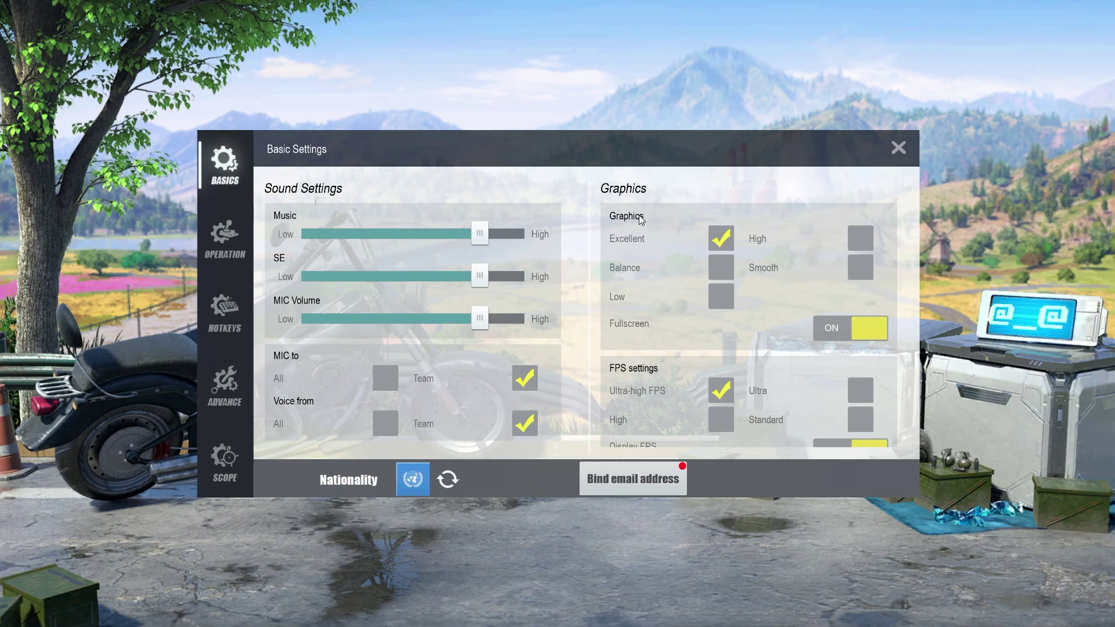
pyautogui.click(721, 297)
pyautogui.click(862, 269)
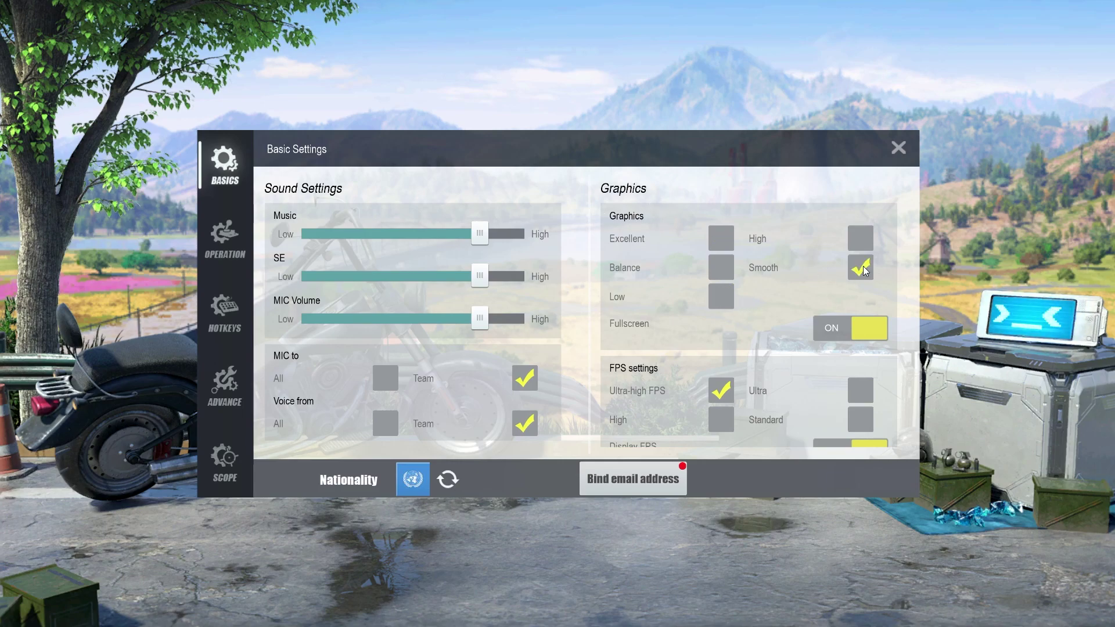
pyautogui.click(724, 300)
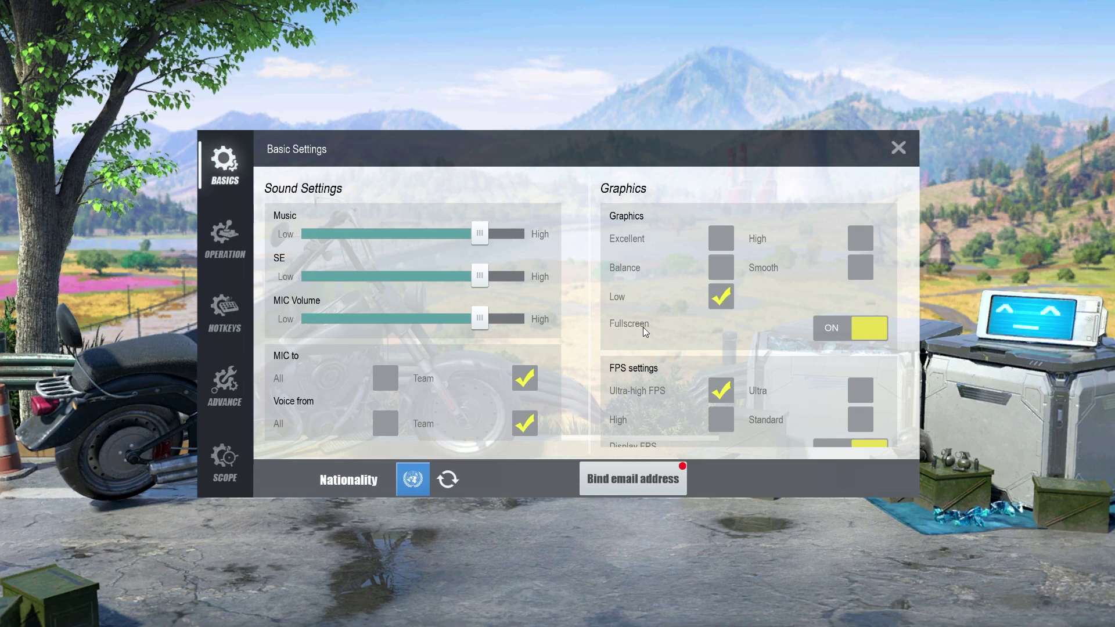
# - Set the game's shadows to Low and Color Selection to Standard, and check the Other Display Settings
pyautogui.scroll(-2, 727, 343)
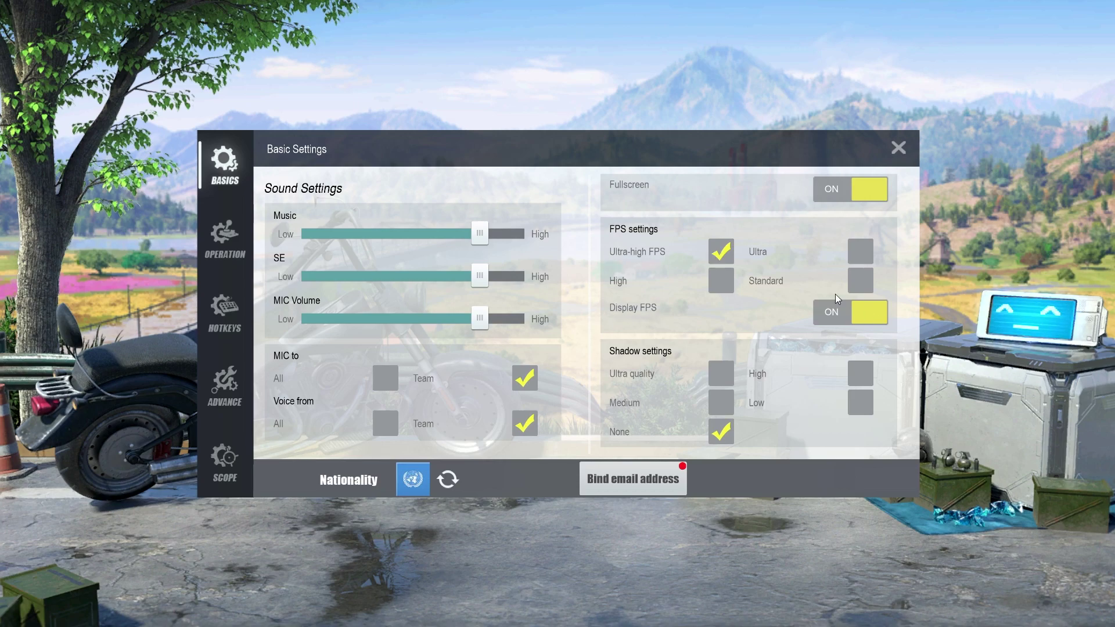
pyautogui.scroll(-2, 737, 357)
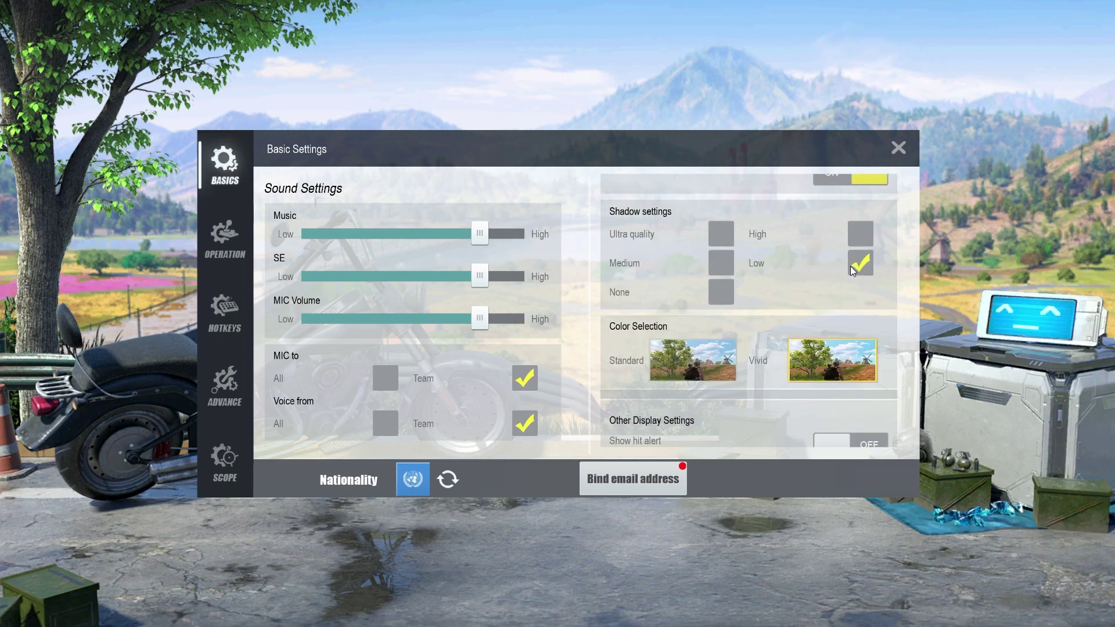
pyautogui.scroll(-1, 619, 267)
pyautogui.click(686, 294)
pyautogui.scroll(-2, 611, 214)
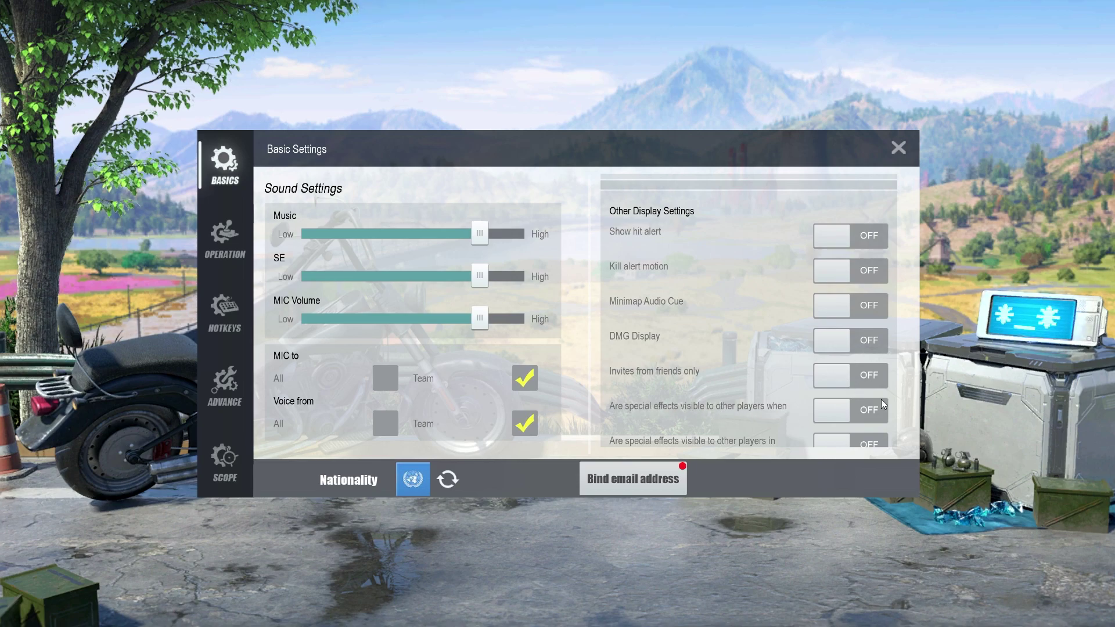
pyautogui.scroll(-3, 612, 317)
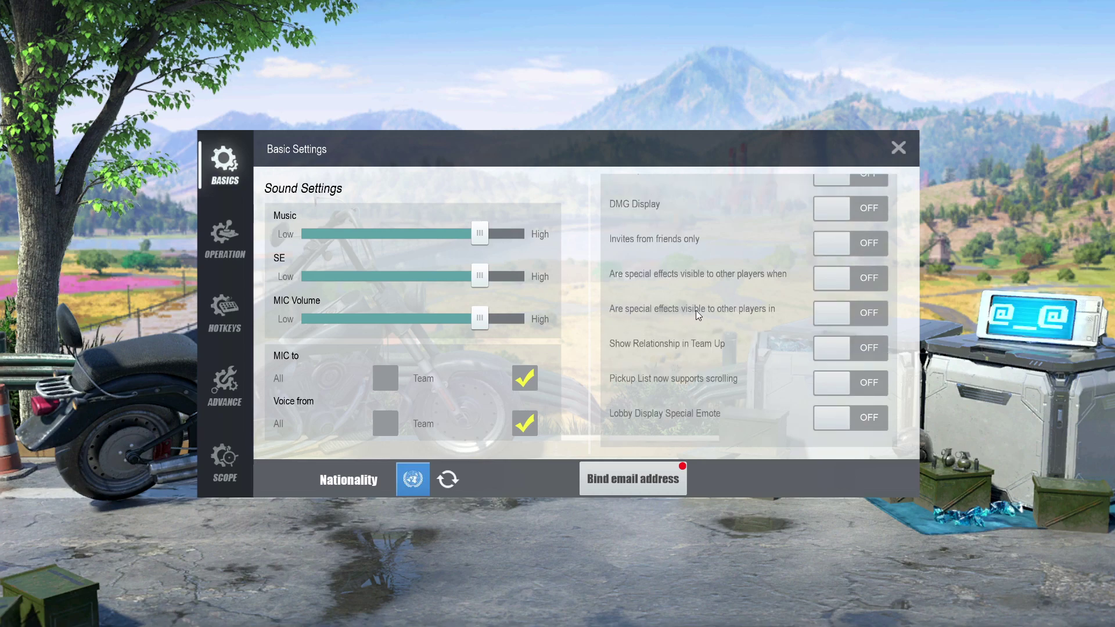